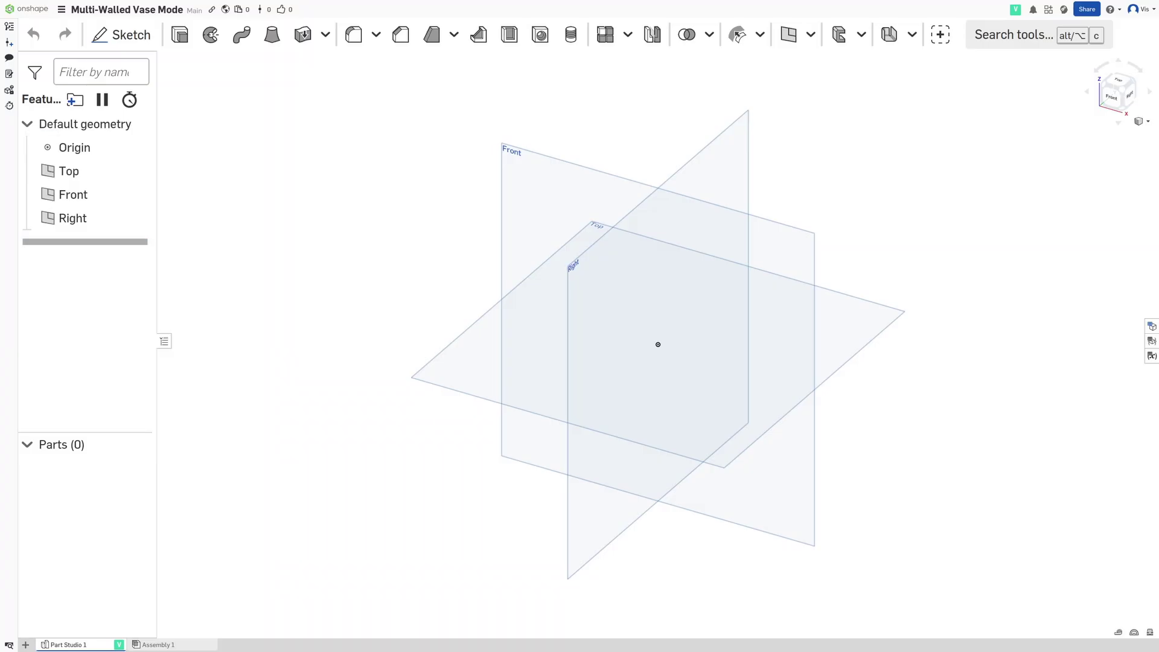
Create a length variable named LineWidth with a value of 0.4 mm
{"action": "key", "text": "alt+c"}
{"action": "type", "text": "var"}
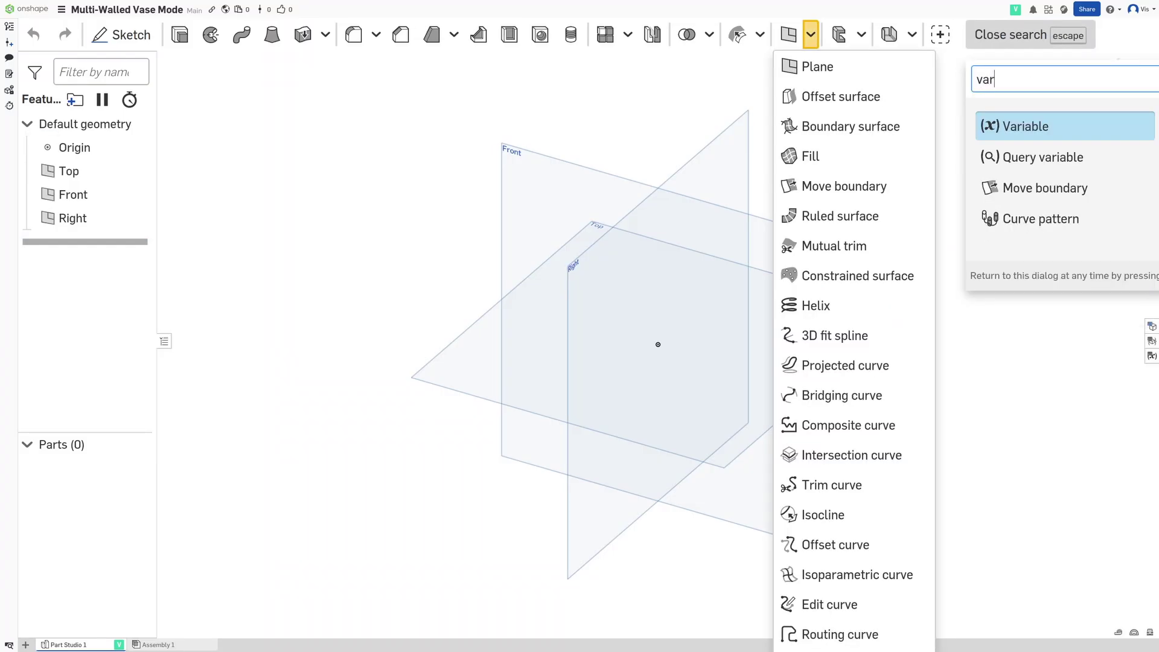
{"action": "key", "text": "Return"}
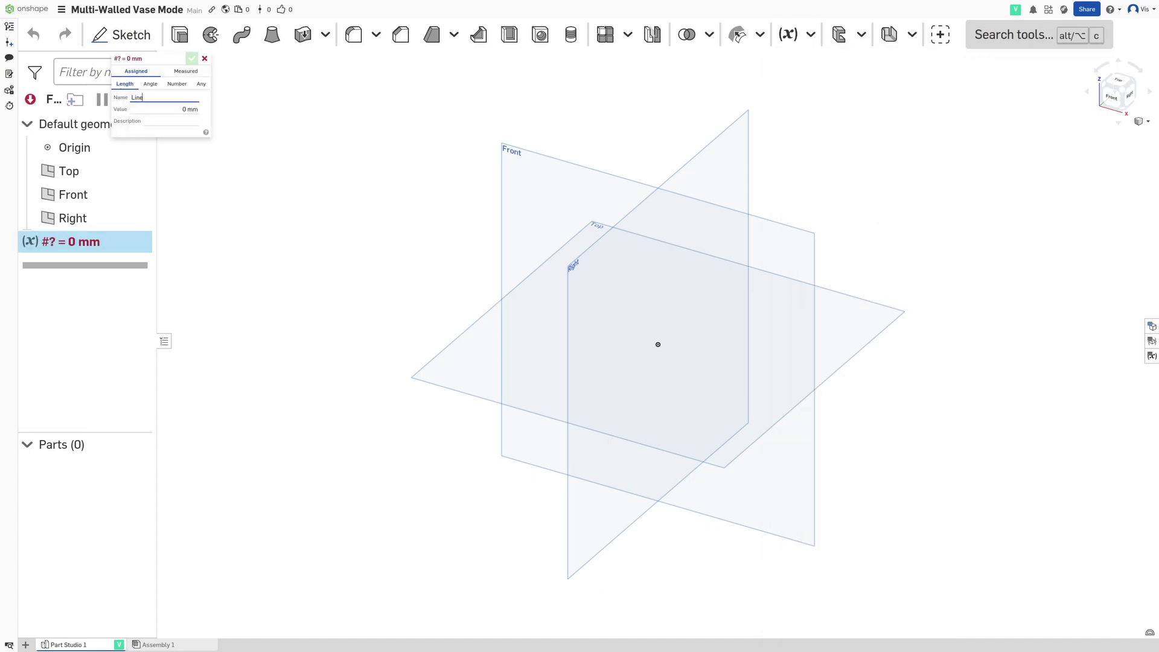
{"action": "key", "text": "Tab"}
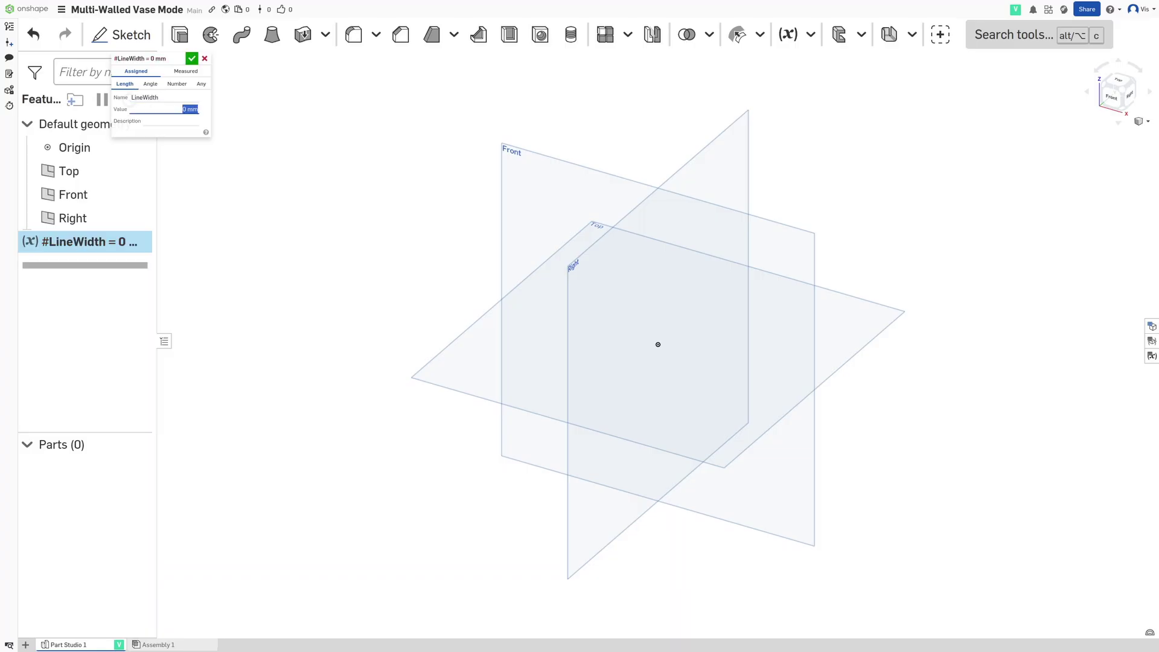
{"action": "type", "text": "0.4m"}
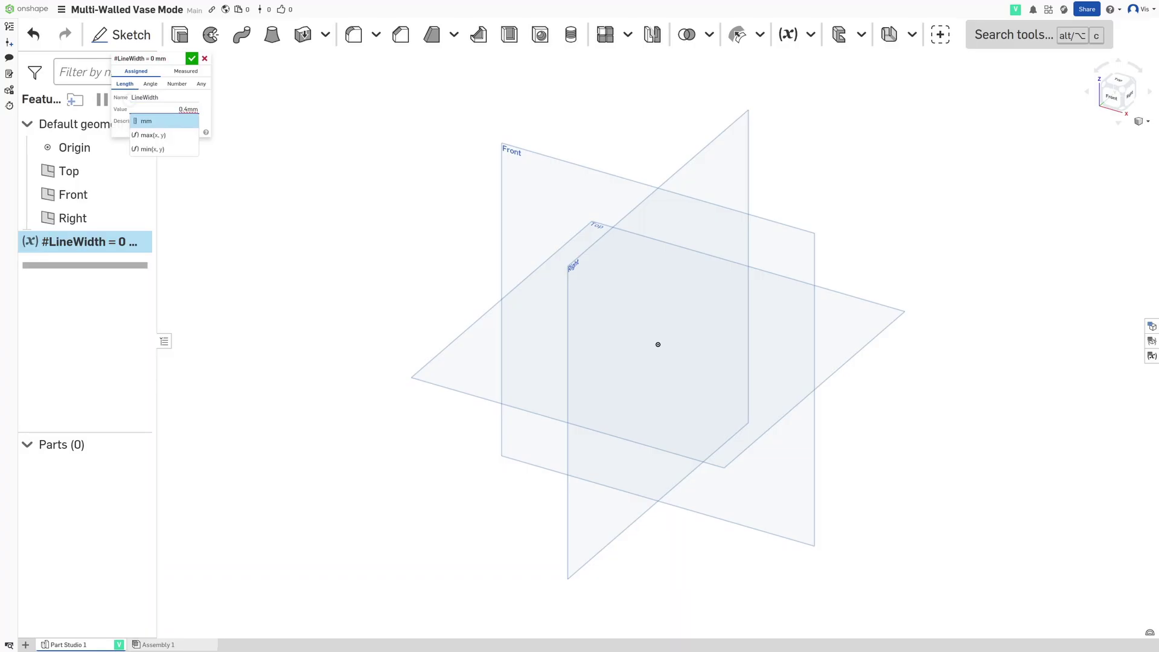
{"action": "key", "text": "Return"}
{"action": "key", "text": "Return"}
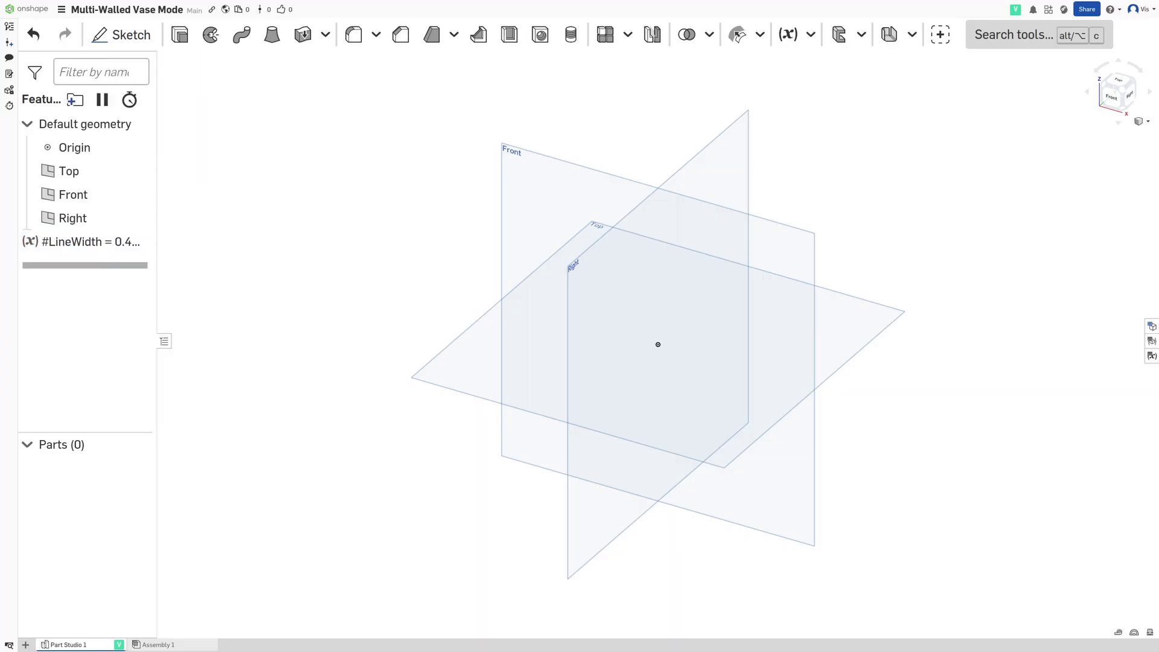
Sketch a 30 mm diameter circle centred on the origin on the Top plane and extrude it 25 mm as a new solid
{"action": "key", "text": "shift+s"}
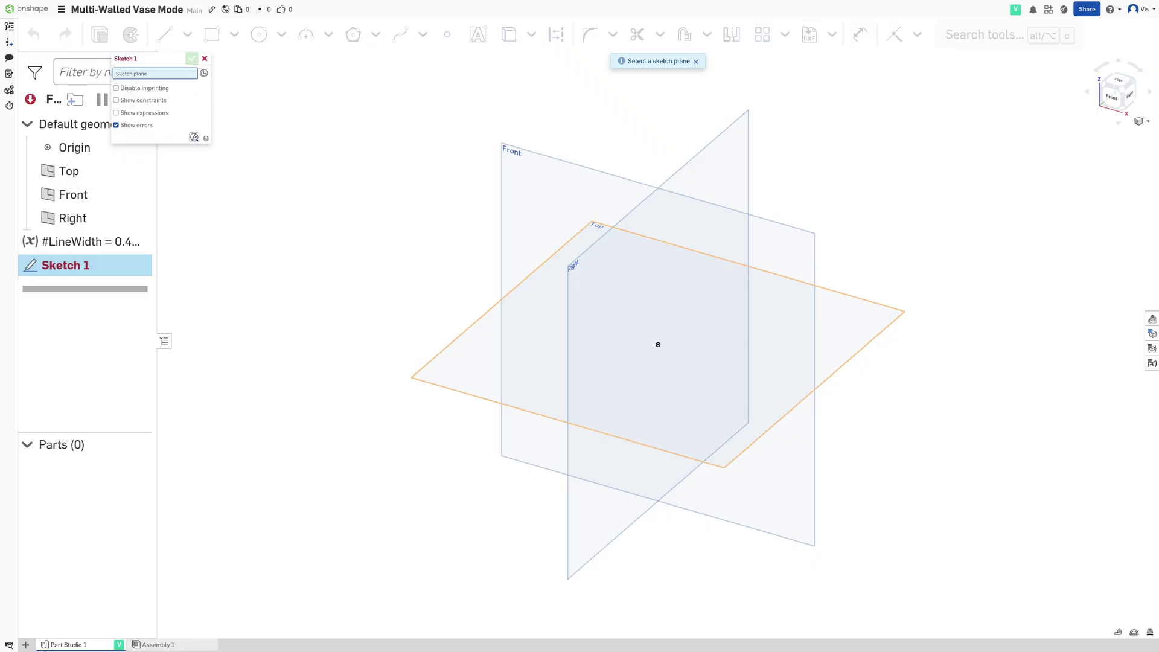
{"action": "left_click", "coordinate": [659, 344]}
{"action": "key", "text": "c"}
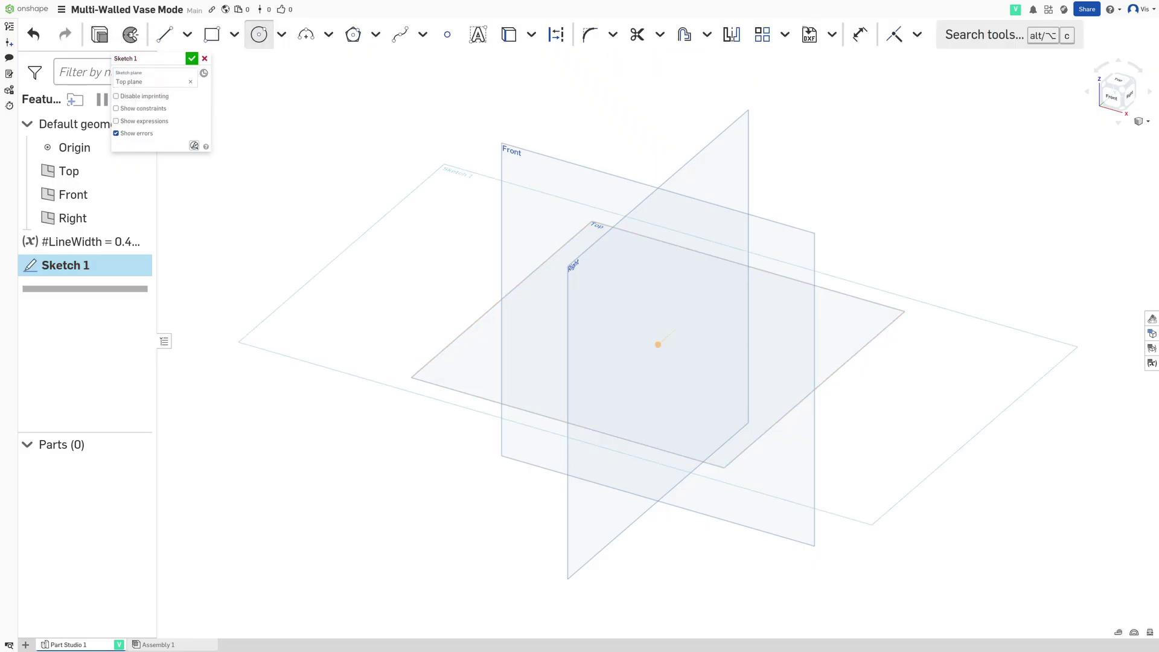
{"action": "left_click", "coordinate": [659, 344]}
{"action": "left_click", "coordinate": [751, 345]}
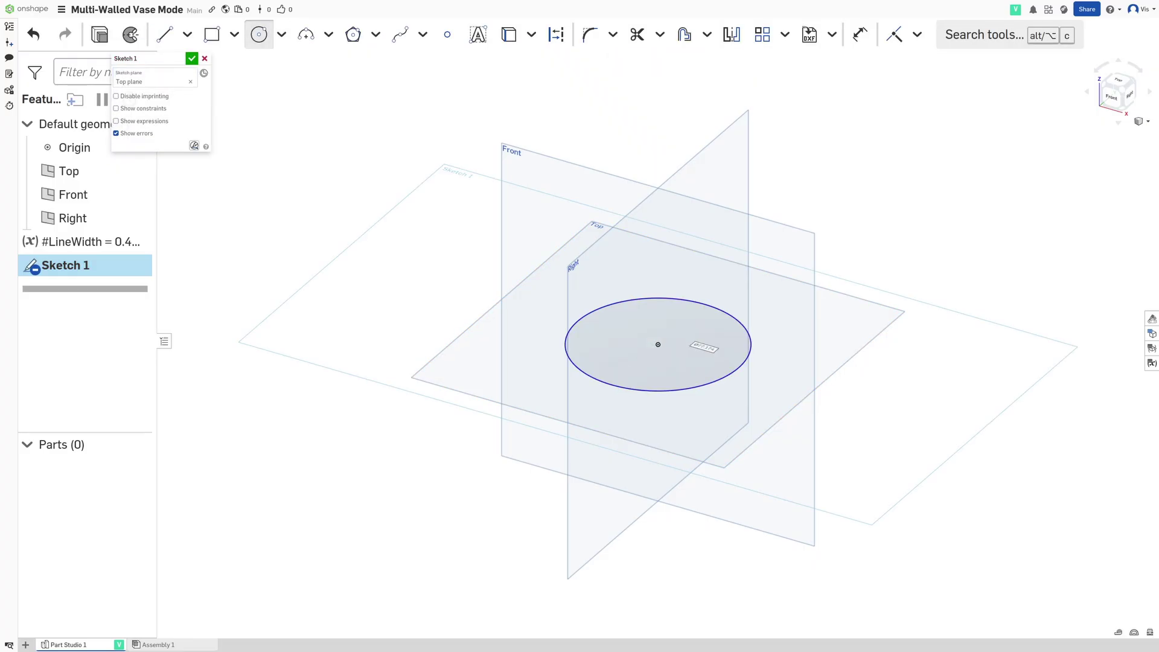
{"action": "type", "text": "30"}
{"action": "key", "text": "Return"}
{"action": "key", "text": "shift+e"}
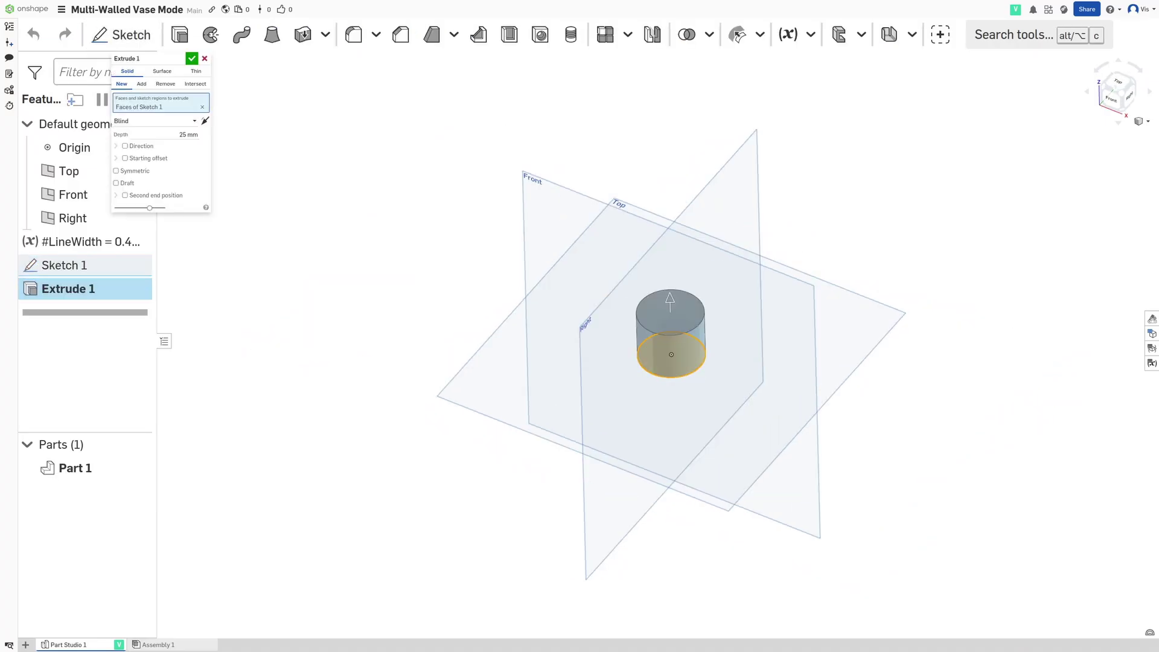
{"action": "key", "text": "Return"}
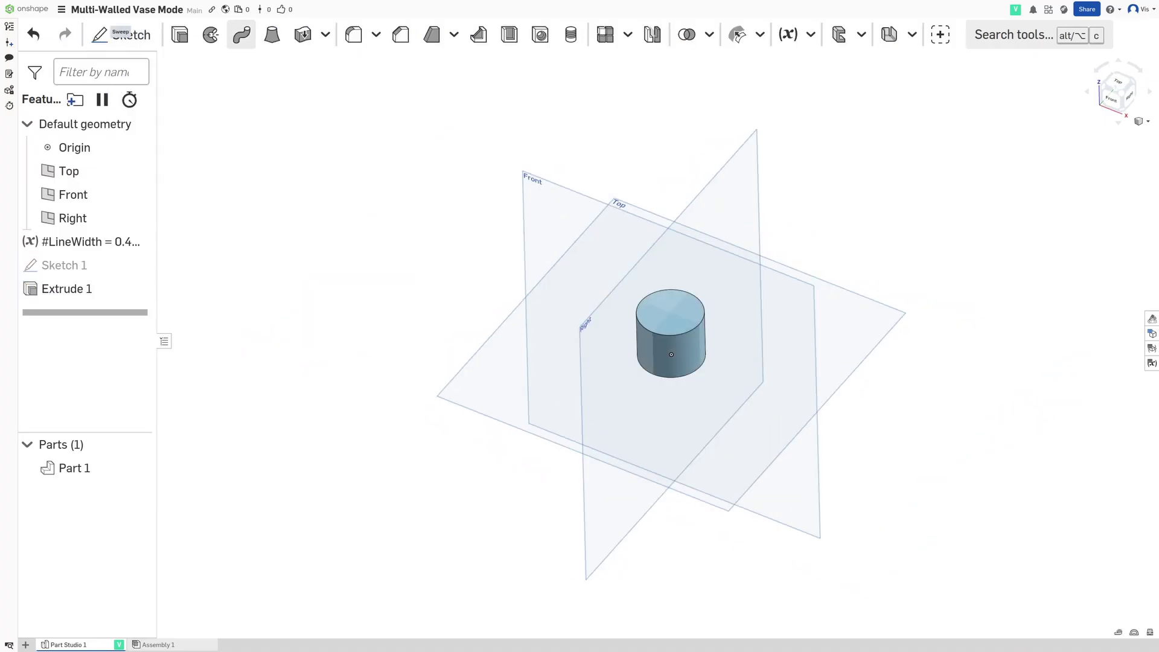
Chamfer the cylinder's bottom edge with two distances, 15 mm and 2 mm, to taper its lower part
{"action": "left_click", "coordinate": [400, 34]}
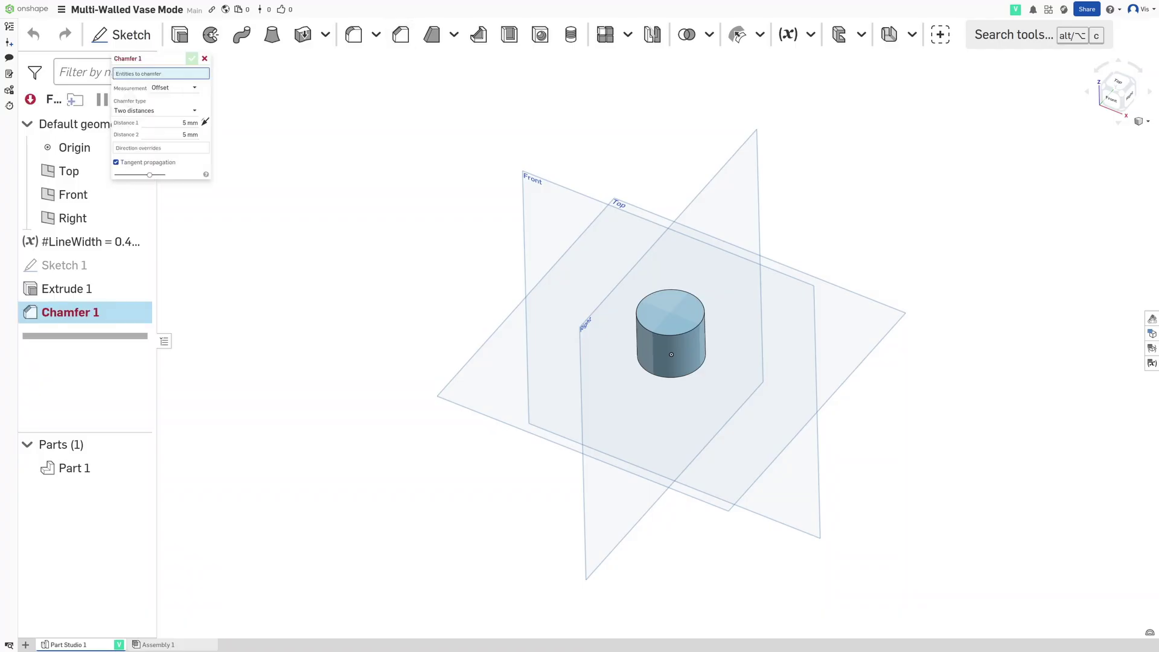
{"action": "left_click", "coordinate": [671, 378]}
{"action": "left_click", "coordinate": [181, 142]}
{"action": "scroll", "coordinate": [181, 142], "scroll_direction": "down", "scroll_amount": 3}
{"action": "left_click", "coordinate": [181, 131]}
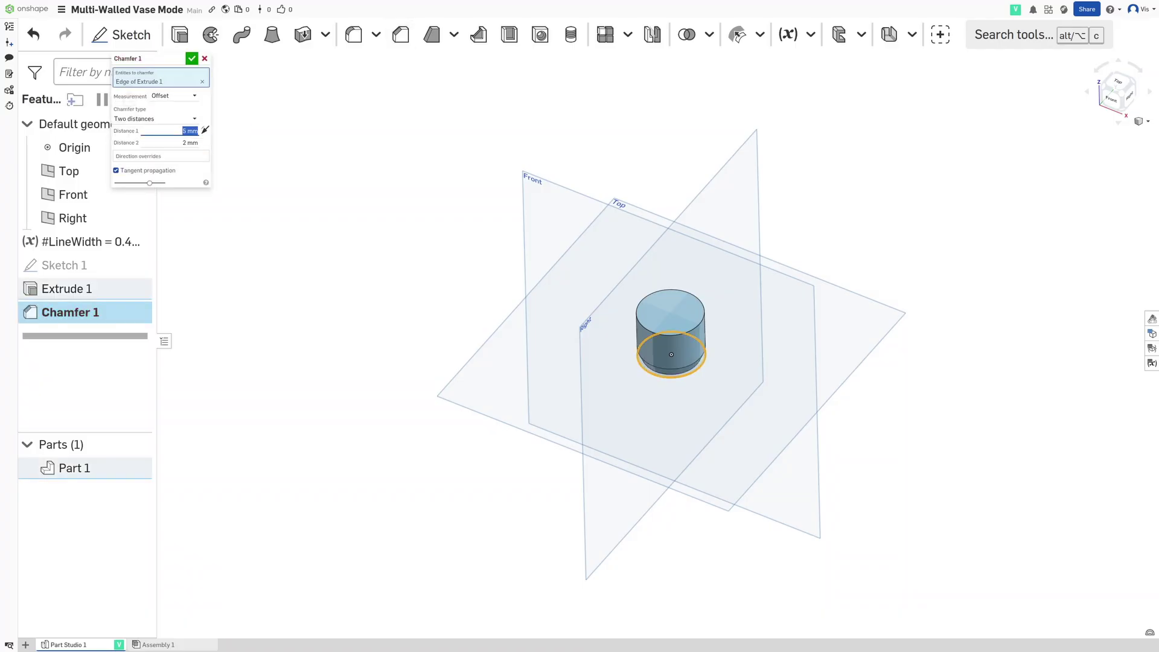
{"action": "scroll", "coordinate": [181, 131], "scroll_direction": "up", "scroll_amount": 5}
{"action": "type", "text": "15"}
{"action": "key", "text": "Return"}
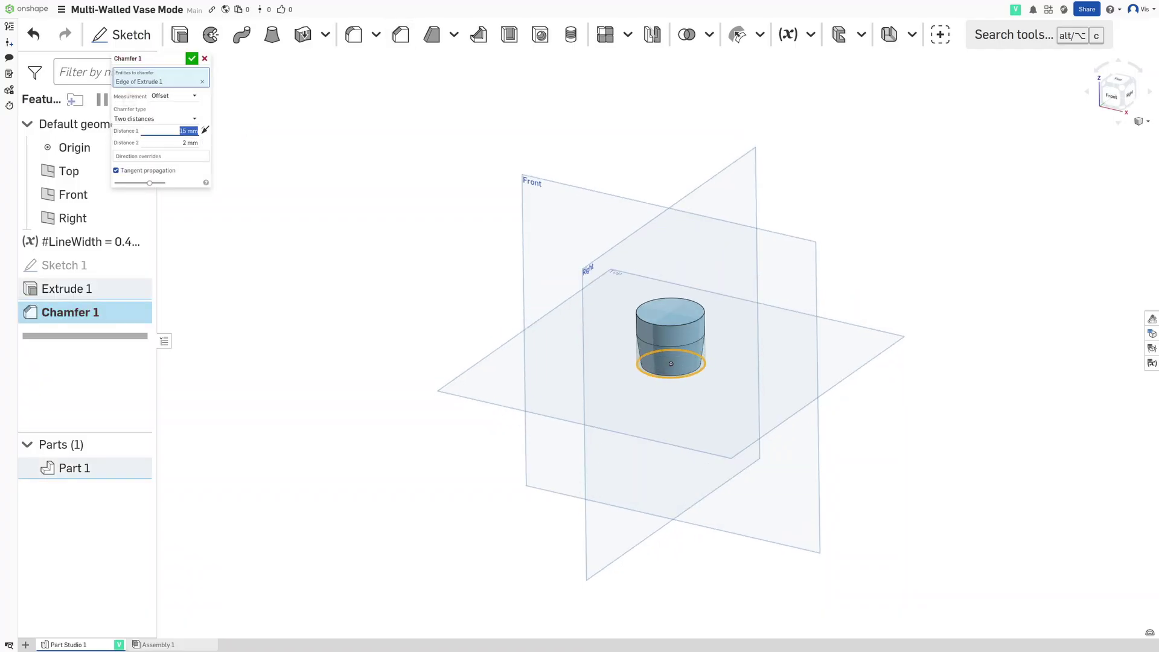
{"action": "scroll", "coordinate": [639, 362], "scroll_direction": "up", "scroll_amount": 3}
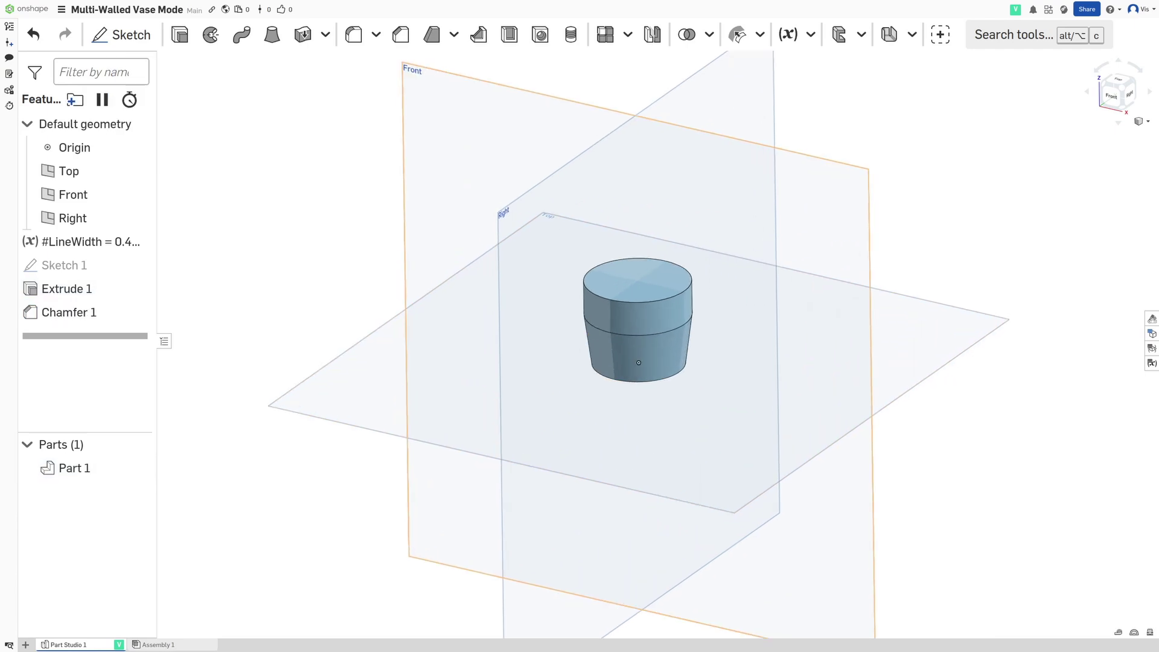
Shell the body with its top face removed, using a wall thickness of #LineWidth * 2
{"action": "right_click_drag", "start_coordinate": [639, 362], "coordinate": [637, 367]}
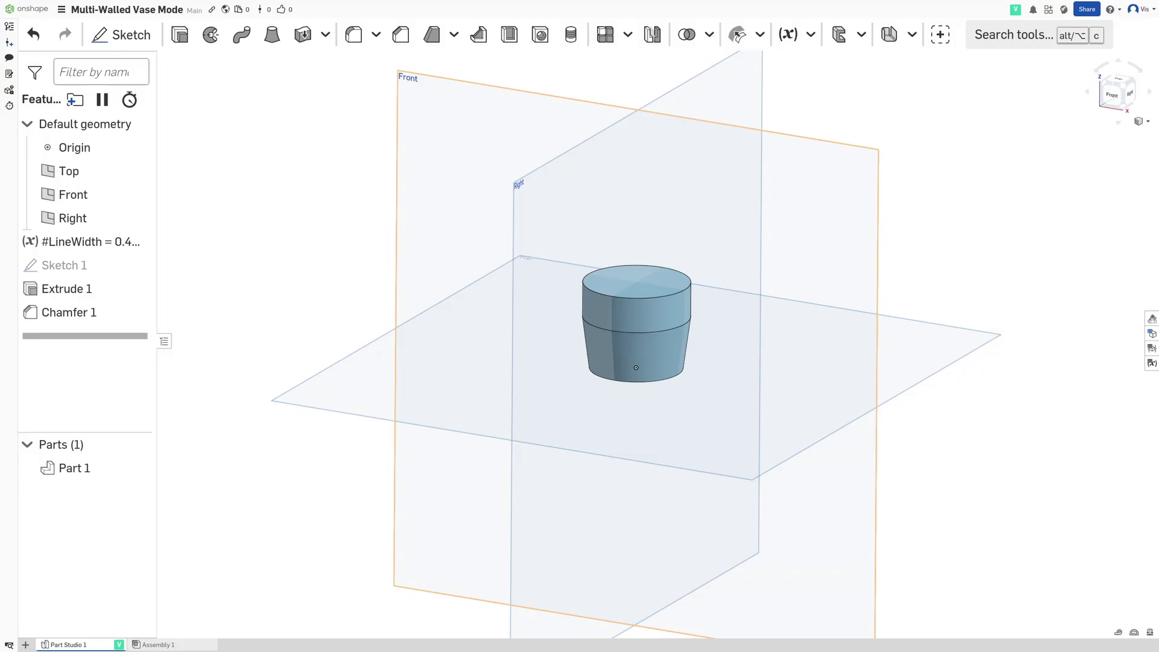
{"action": "key", "text": "alt+c"}
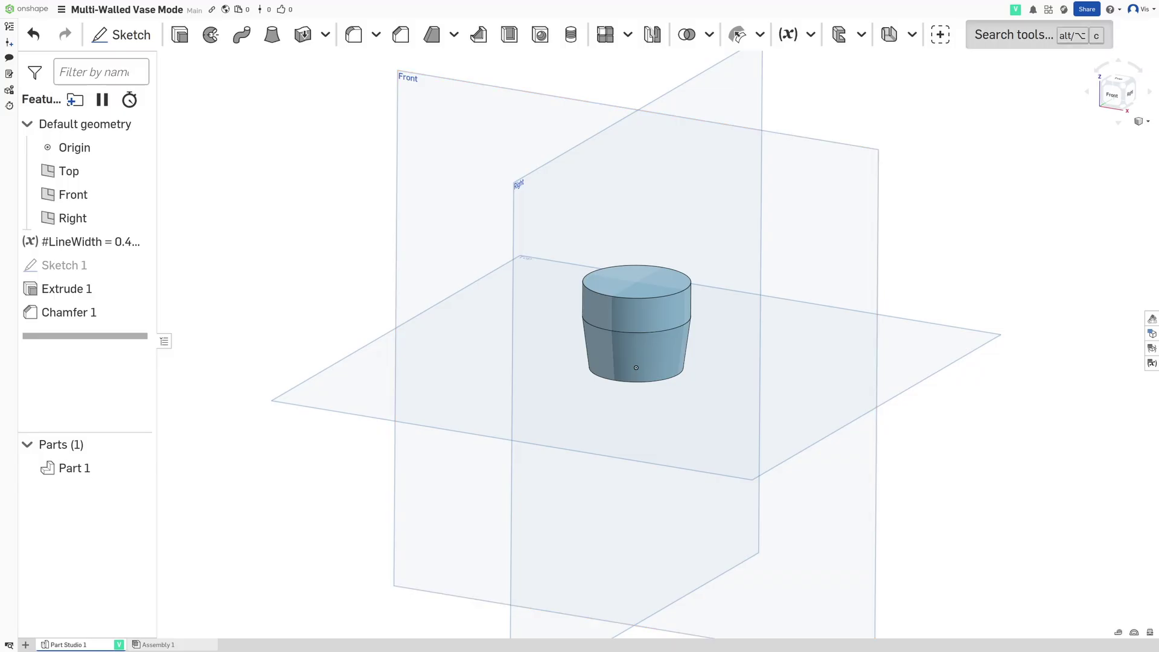
{"action": "type", "text": "shel"}
{"action": "key", "text": "Return"}
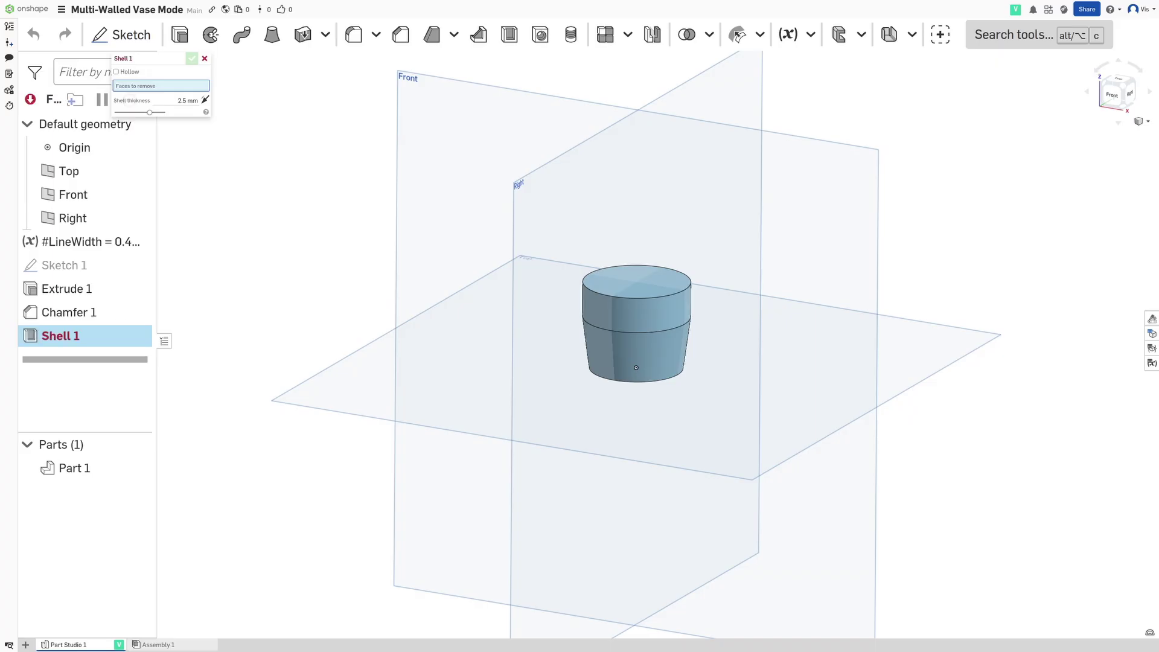
{"action": "left_click", "coordinate": [628, 279]}
{"action": "right_click_drag", "start_coordinate": [628, 263], "coordinate": [627, 306]}
{"action": "scroll", "coordinate": [628, 307], "scroll_direction": "up", "scroll_amount": 2}
{"action": "scroll", "coordinate": [649, 288], "scroll_direction": "up", "scroll_amount": 2}
{"action": "left_click", "coordinate": [188, 109]}
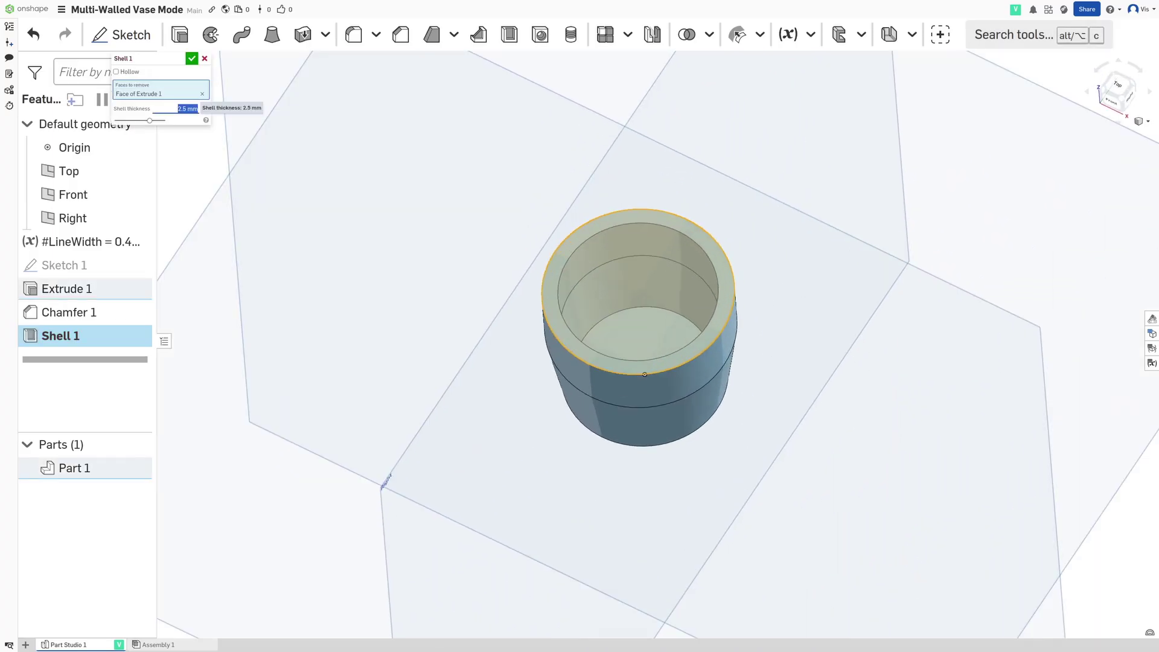
{"action": "type", "text": "#LineWidth * 2"}
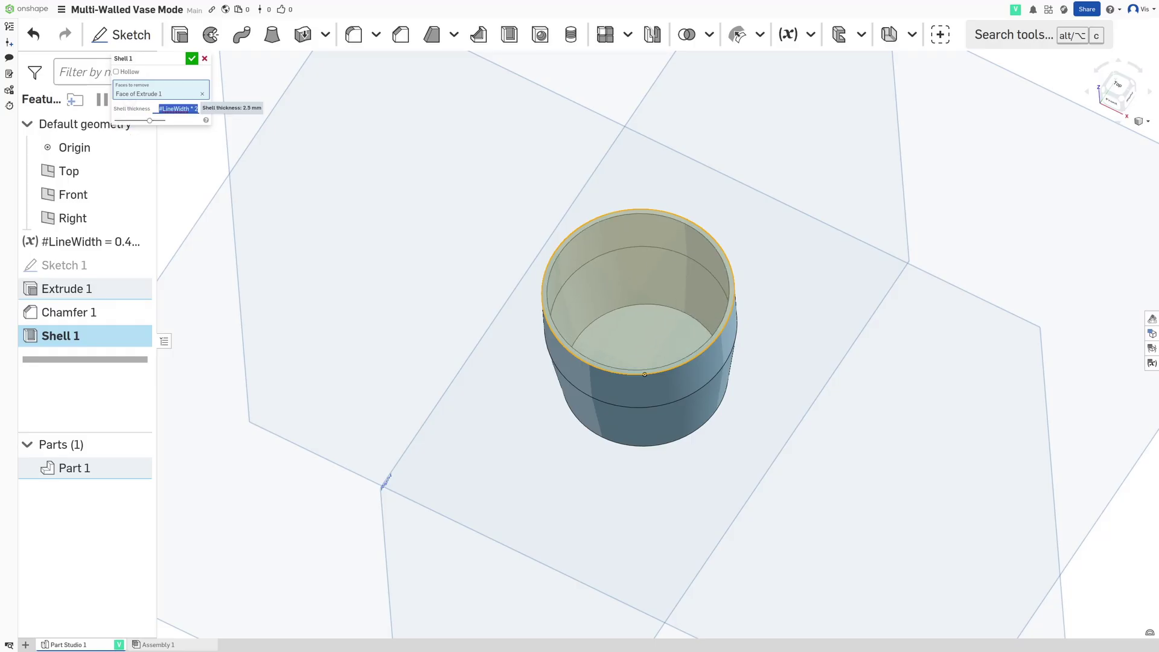
{"action": "key", "text": "Return"}
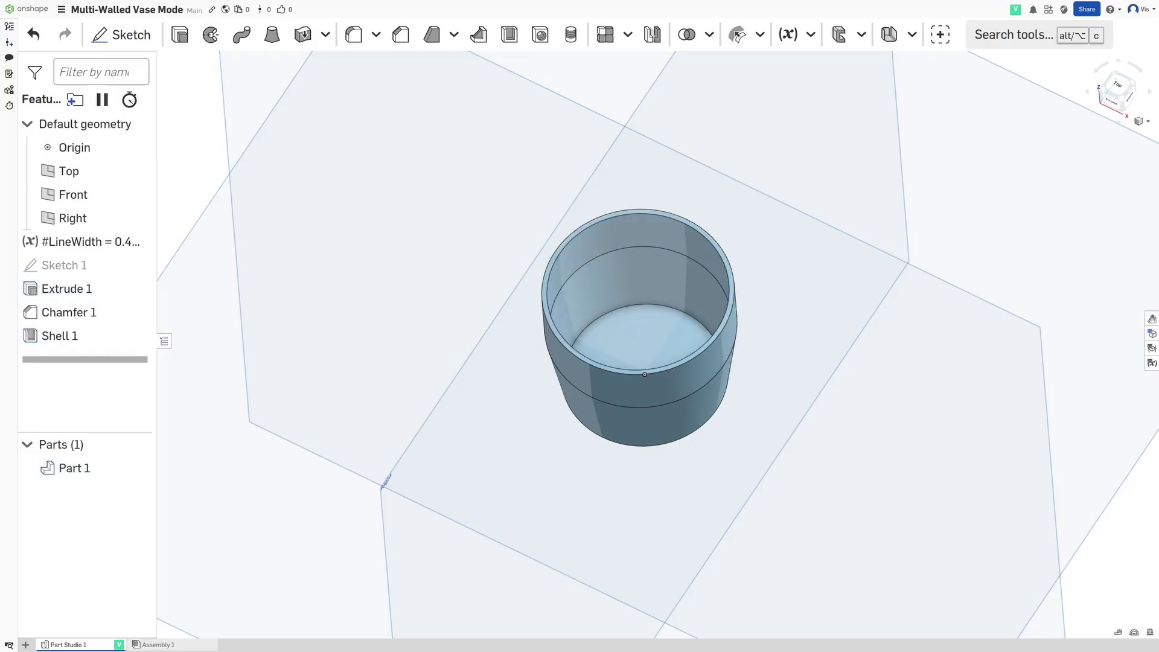
Start a sketch on the cup's inner floor and draw a rectangle about 25 mm long from the vertical centre axis out past the wall
{"action": "key", "text": "shift+s"}
{"action": "left_click", "coordinate": [645, 374]}
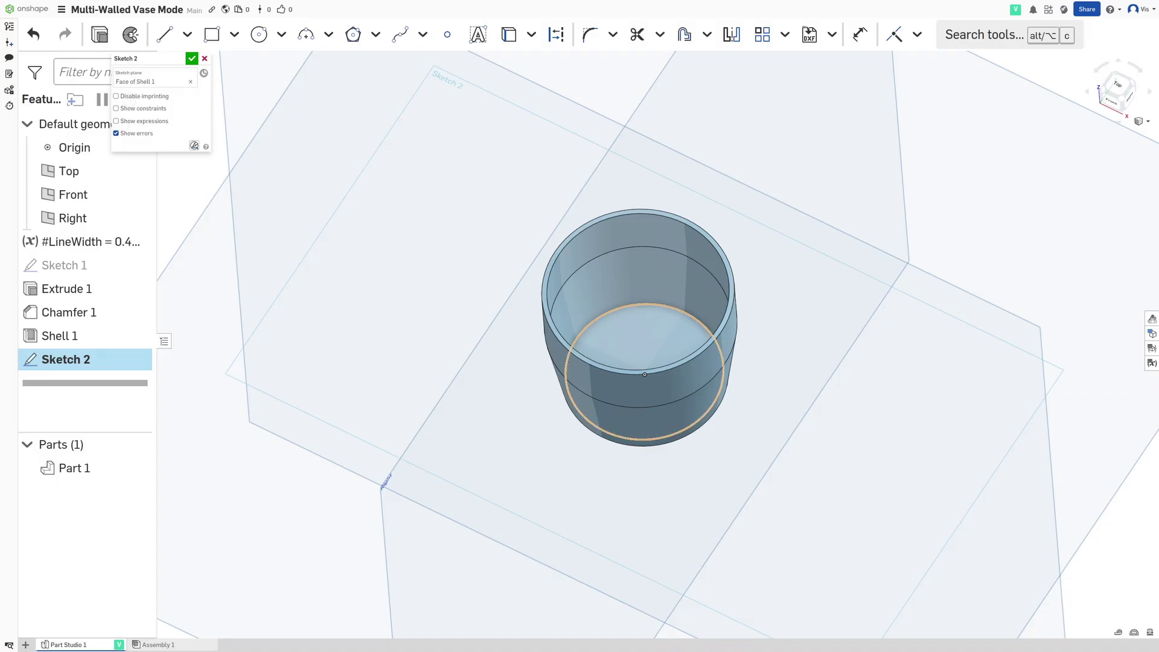
{"action": "key", "text": "n"}
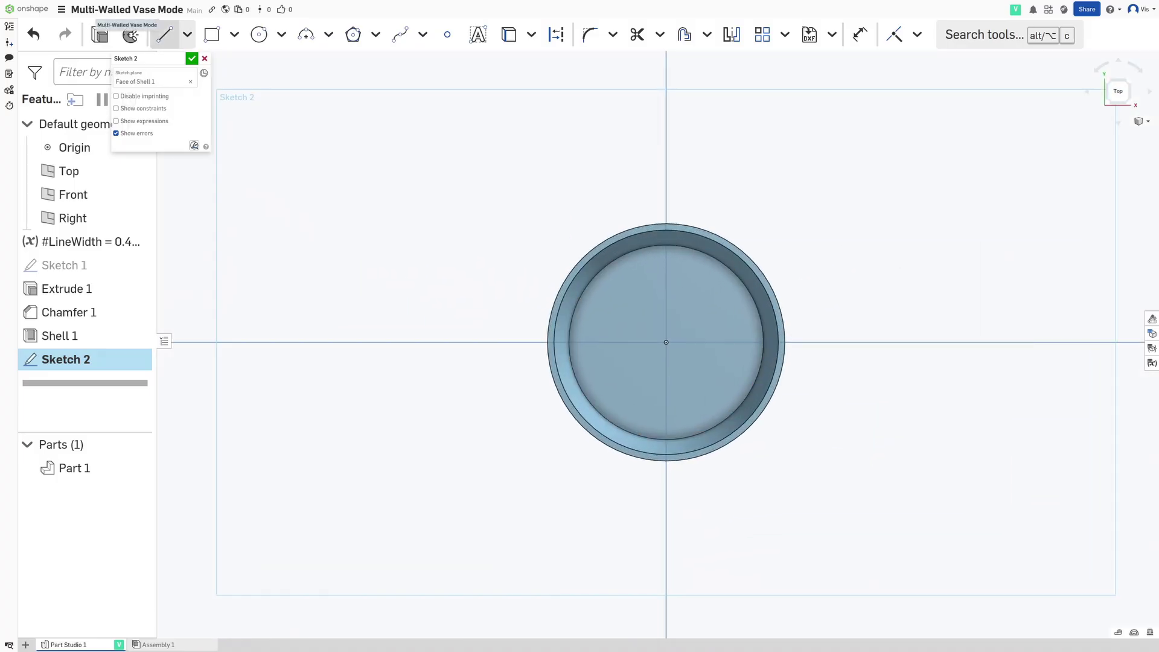
{"action": "key", "text": "g"}
{"action": "left_click", "coordinate": [666, 367]}
{"action": "left_click", "coordinate": [471, 324]}
{"action": "key", "text": "l"}
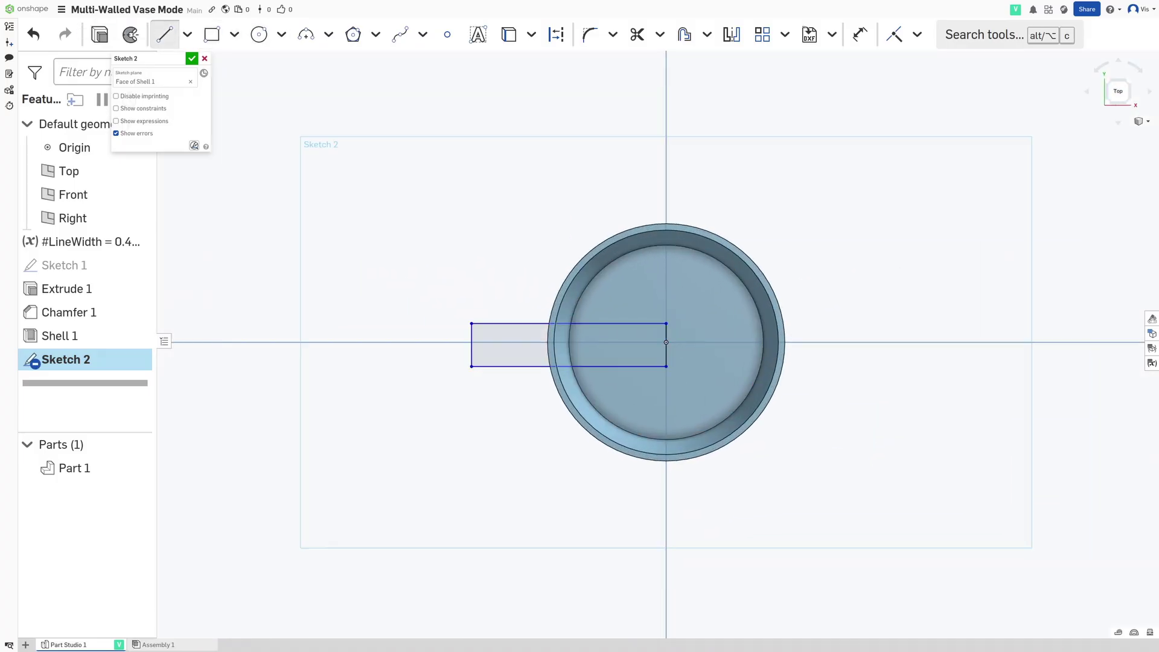
{"action": "key", "text": "Escape"}
{"action": "scroll", "coordinate": [661, 349], "scroll_direction": "up", "scroll_amount": 3}
{"action": "scroll", "coordinate": [662, 348], "scroll_direction": "up", "scroll_amount": 2}
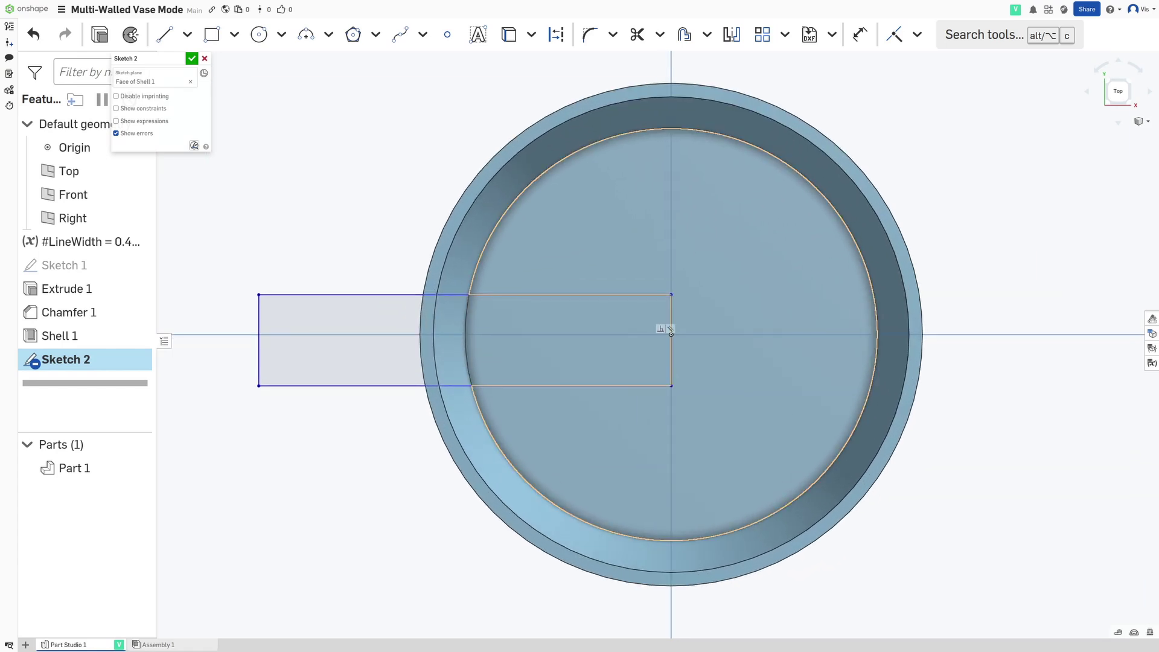
Draw a horizontal construction line from the midpoint of the rectangle's inner side and make that endpoint coincident with the origin
{"action": "key", "text": "l"}
{"action": "left_click", "coordinate": [671, 340]}
{"action": "left_click", "coordinate": [517, 340]}
{"action": "key", "text": "Escape"}
{"action": "right_click", "coordinate": [587, 341]}
{"action": "left_click", "coordinate": [619, 379]}
{"action": "left_click", "coordinate": [671, 335]}
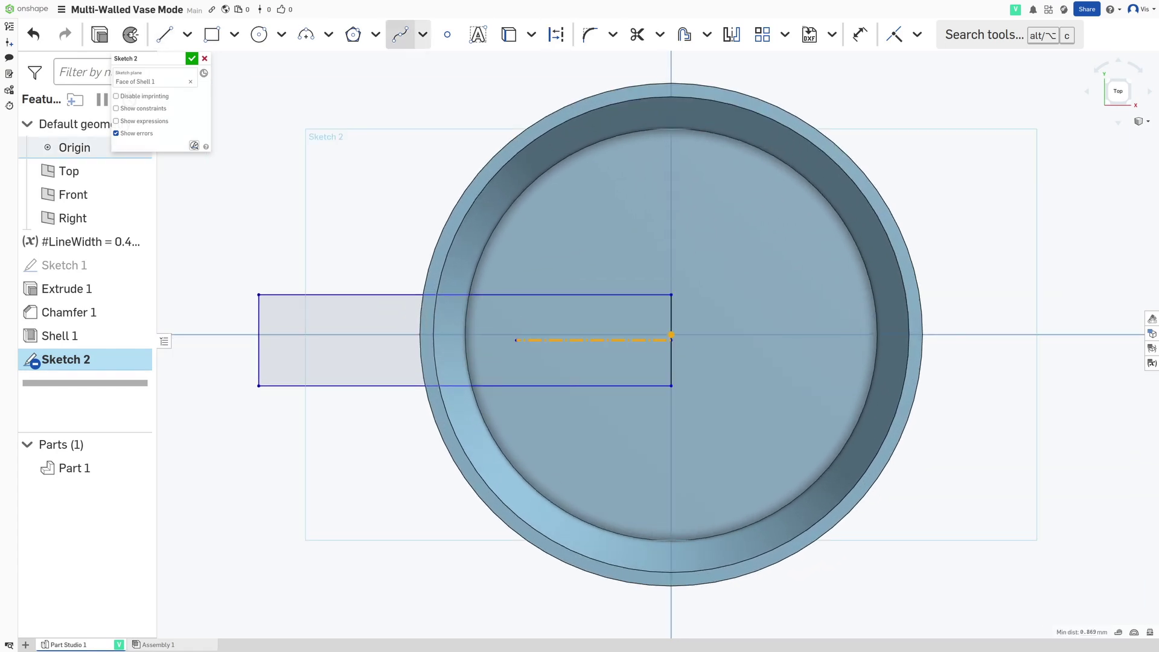
{"action": "key", "text": "i"}
Dimension the rectangle's length at its drawn size and set its width to 0.1 mm
{"action": "key", "text": "d"}
{"action": "left_click", "coordinate": [565, 283]}
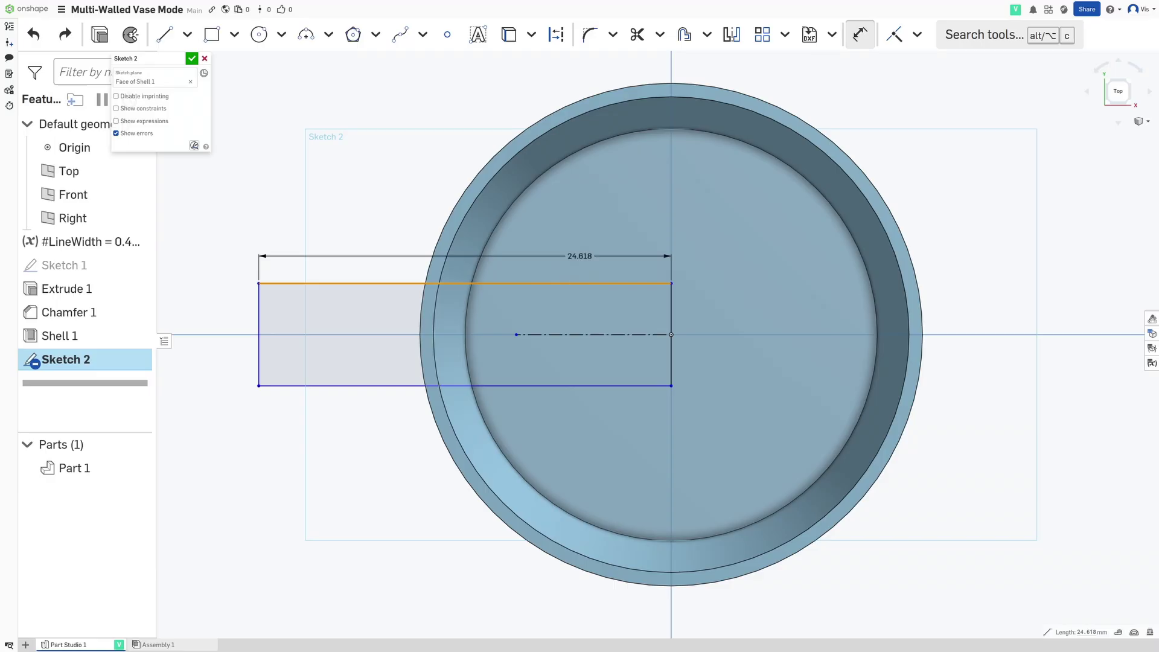
{"action": "left_click", "coordinate": [579, 257]}
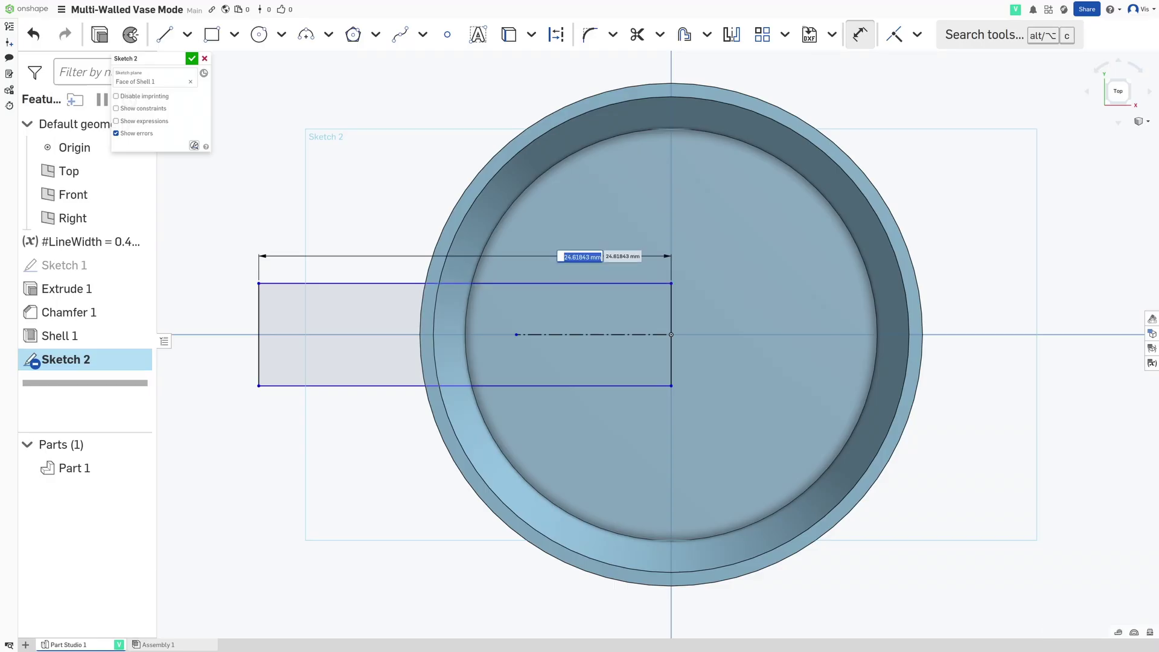
{"action": "key", "text": "Return"}
{"action": "left_click", "coordinate": [672, 314]}
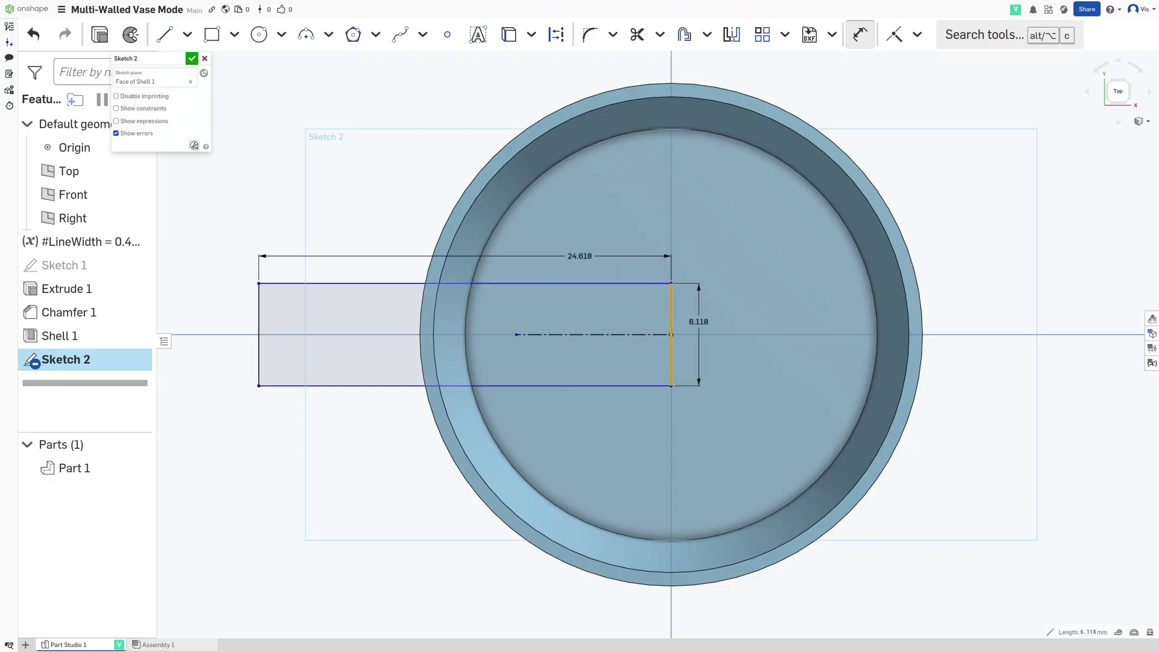
{"action": "left_click", "coordinate": [699, 321]}
{"action": "type", "text": "0.1"}
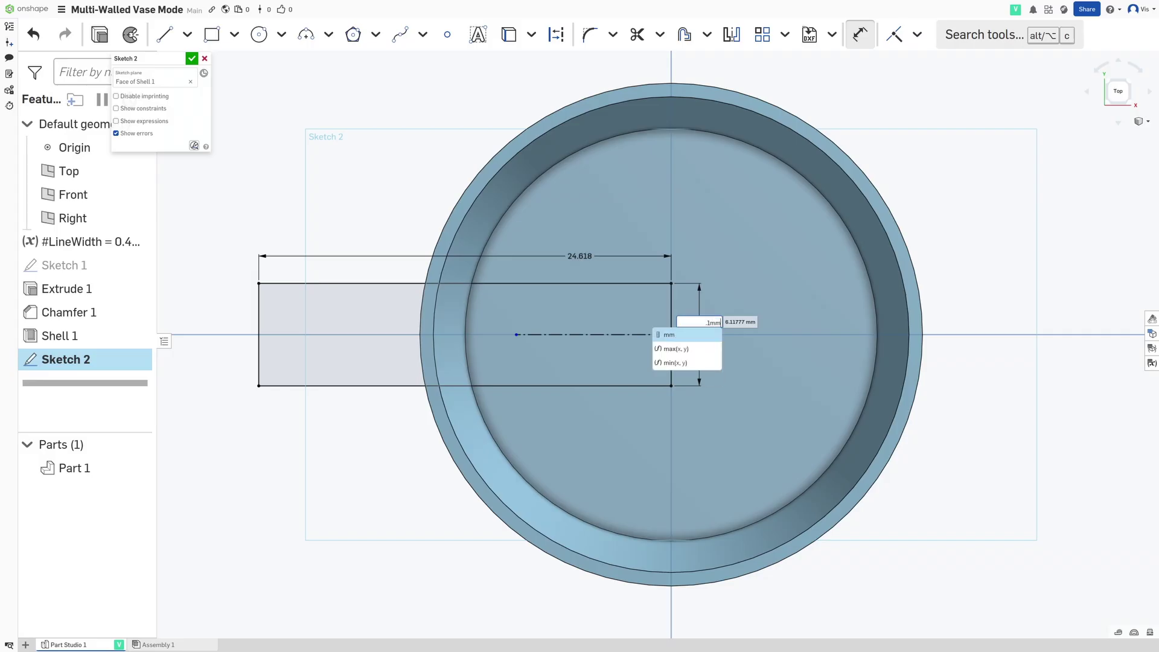
{"action": "key", "text": "Return"}
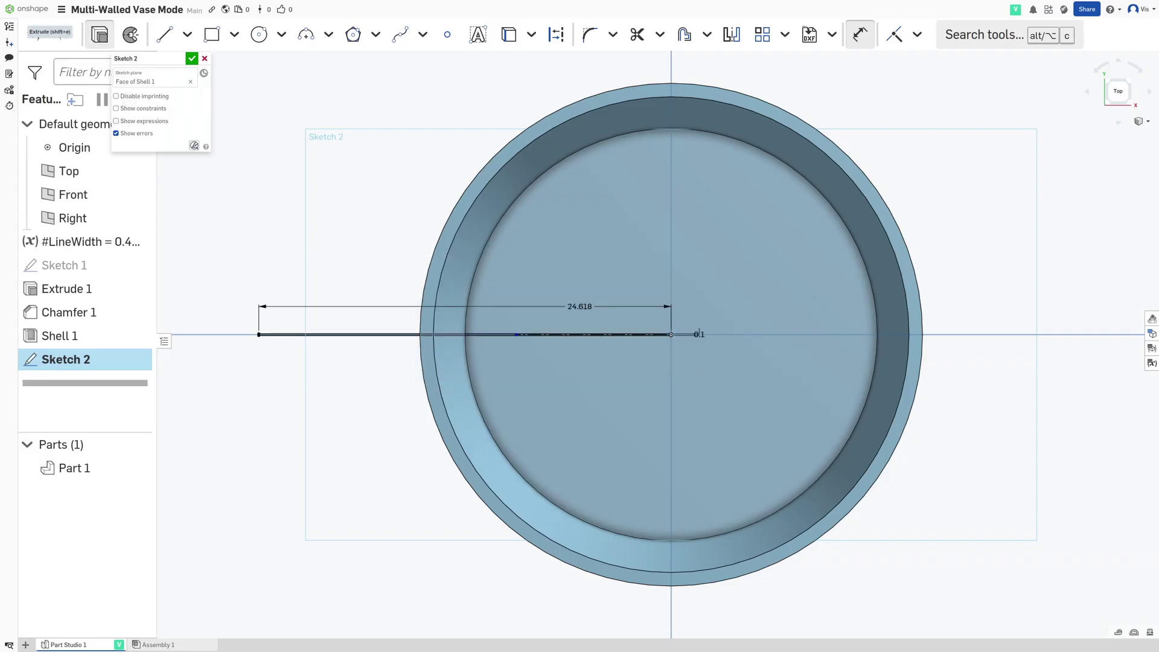
Extrude the thin rectangle 25 mm upward as a Remove operation to cut a narrow slit through the cup wall
{"action": "left_click", "coordinate": [99, 35]}
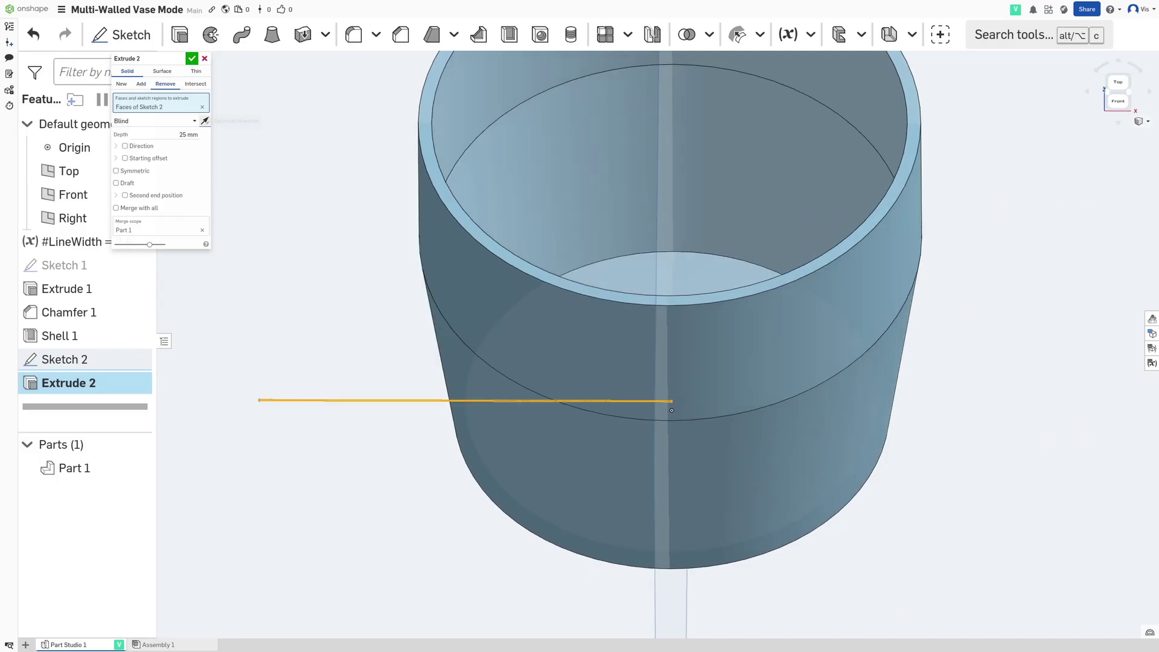
{"action": "right_click_drag", "start_coordinate": [604, 363], "coordinate": [676, 363]}
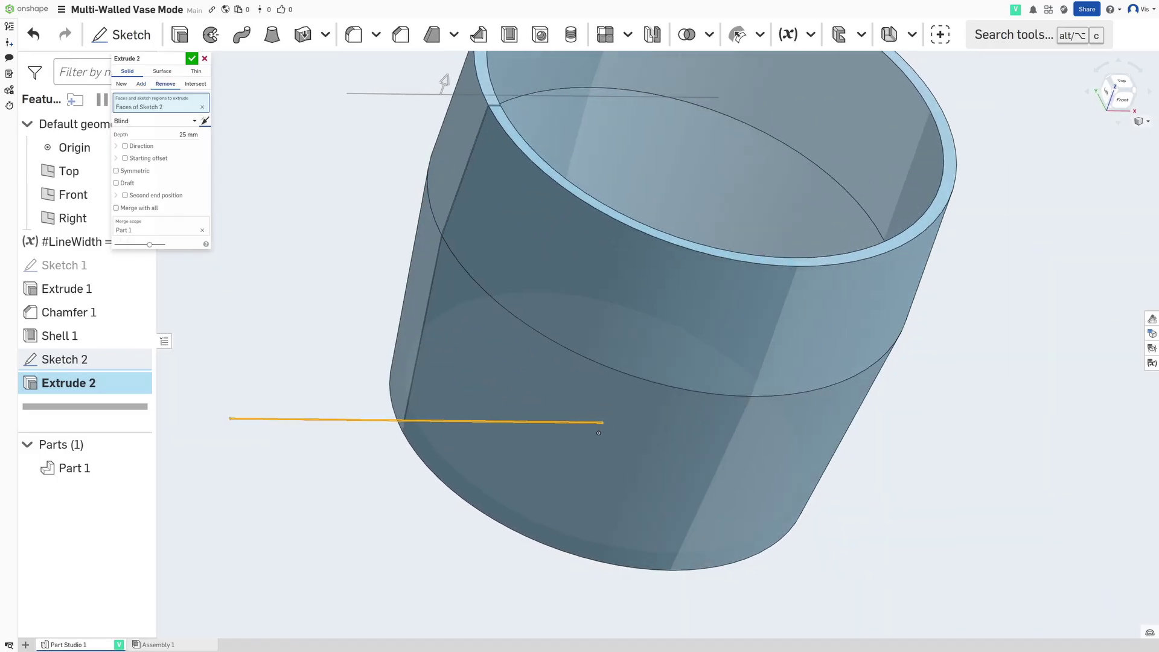
{"action": "key", "text": "Return"}
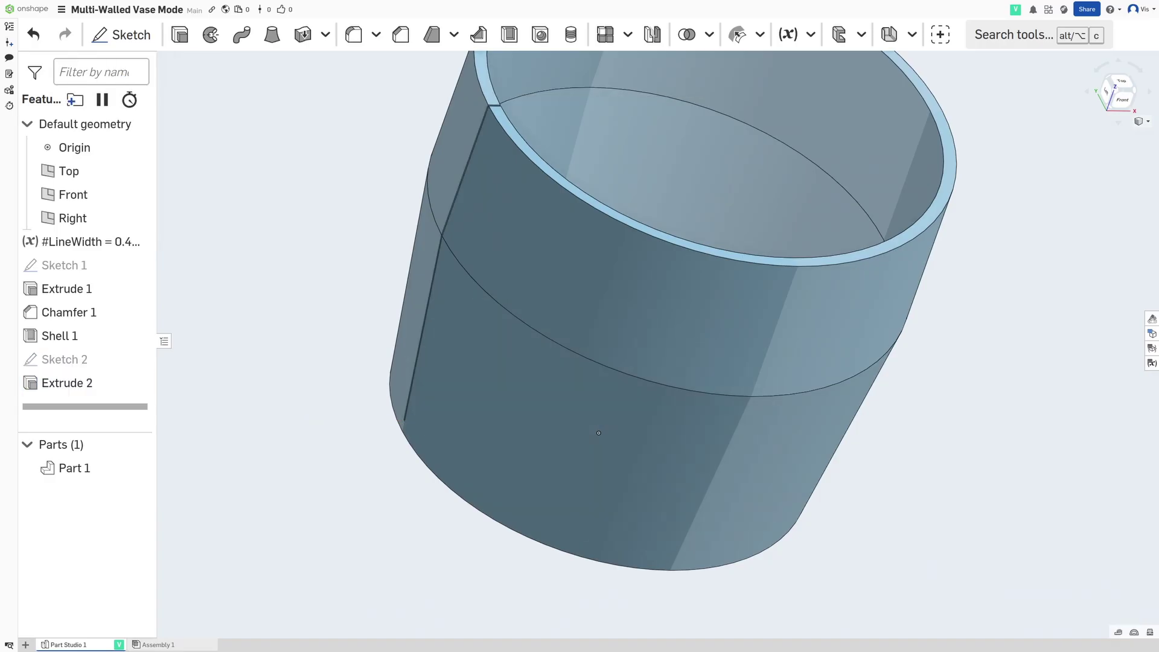
{"action": "right_click_drag", "start_coordinate": [599, 433], "coordinate": [562, 544]}
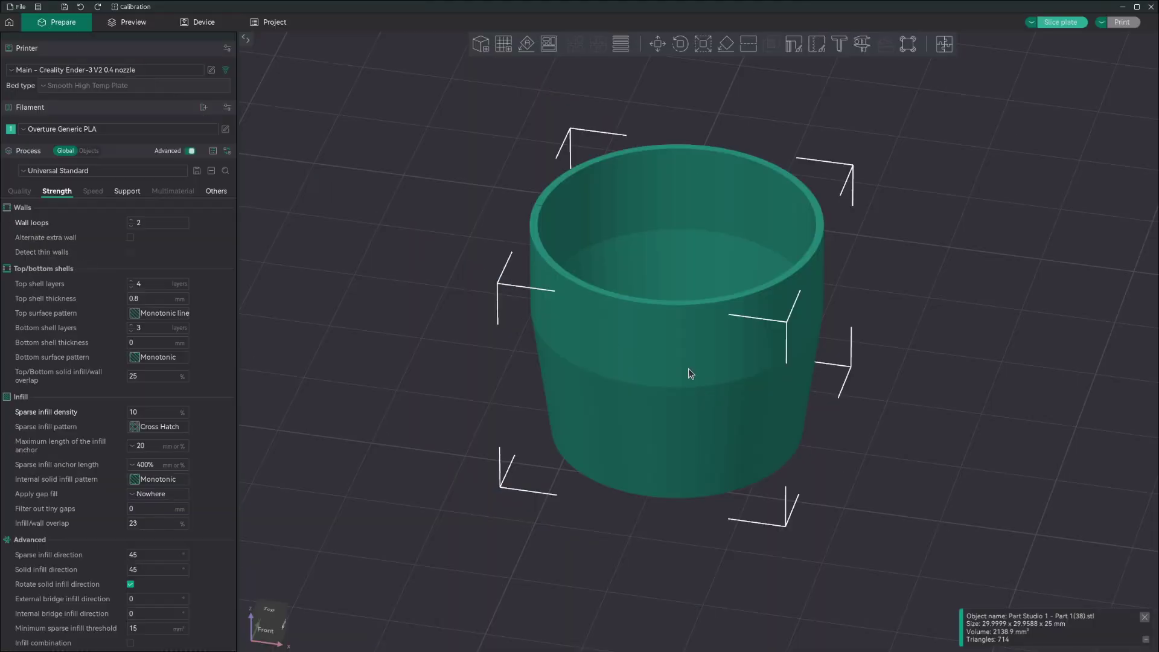
Enable Spiral vase mode in the global process settings and slice the plate
{"action": "left_click", "coordinate": [213, 191]}
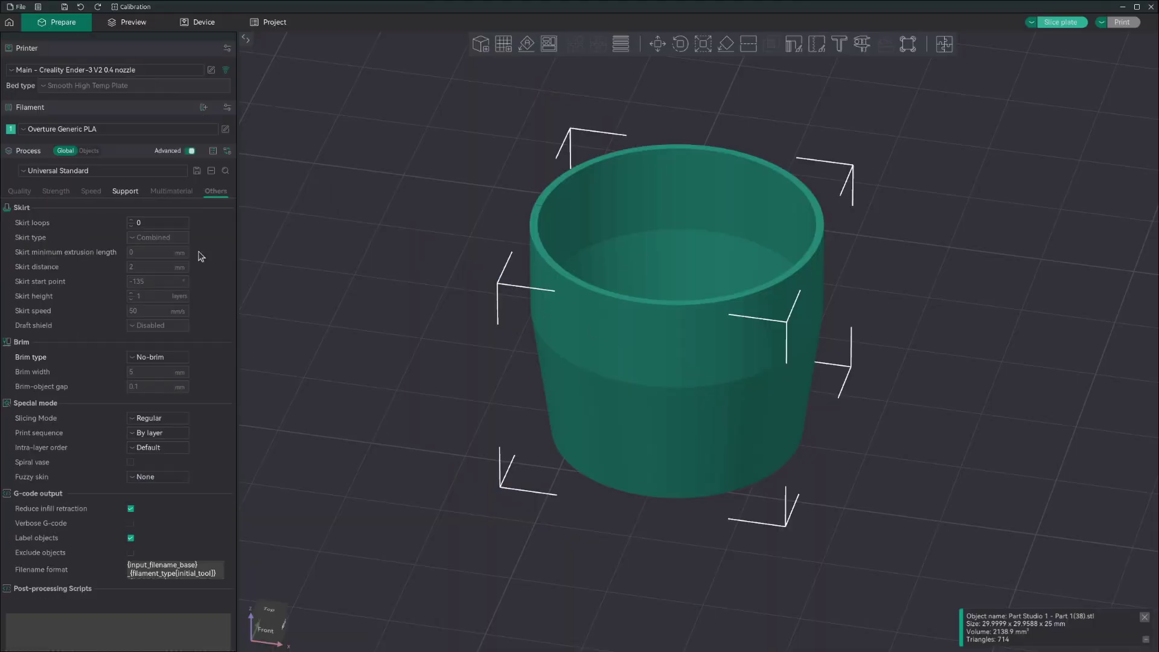
{"action": "left_click", "coordinate": [130, 462]}
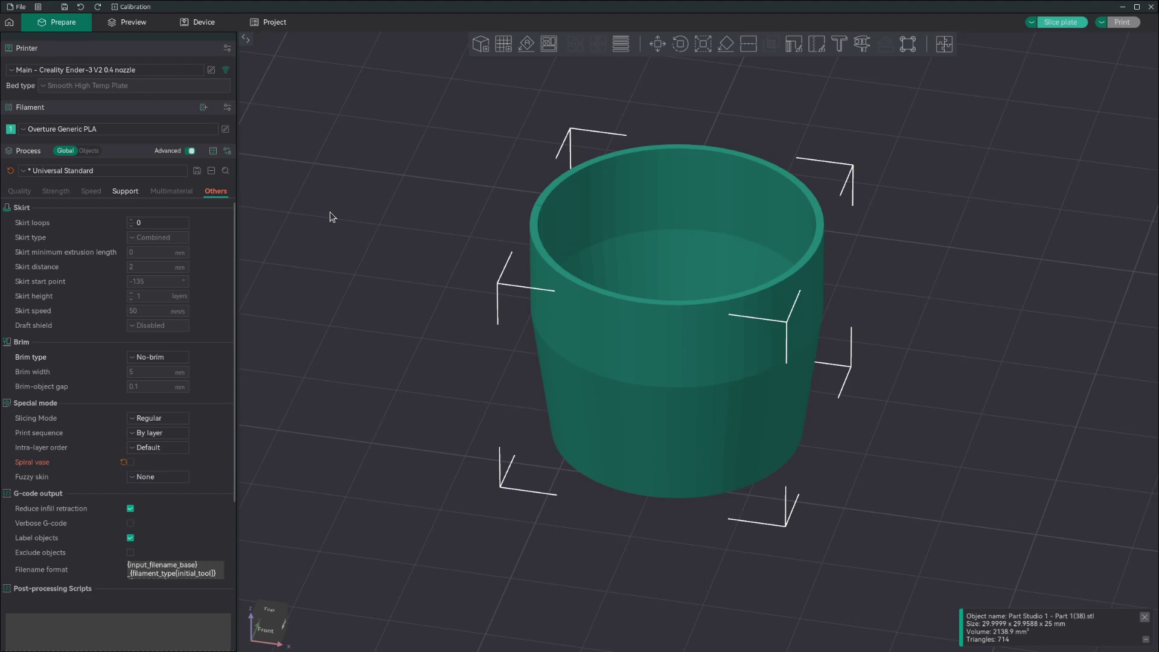
{"action": "key", "text": "ctrl+r"}
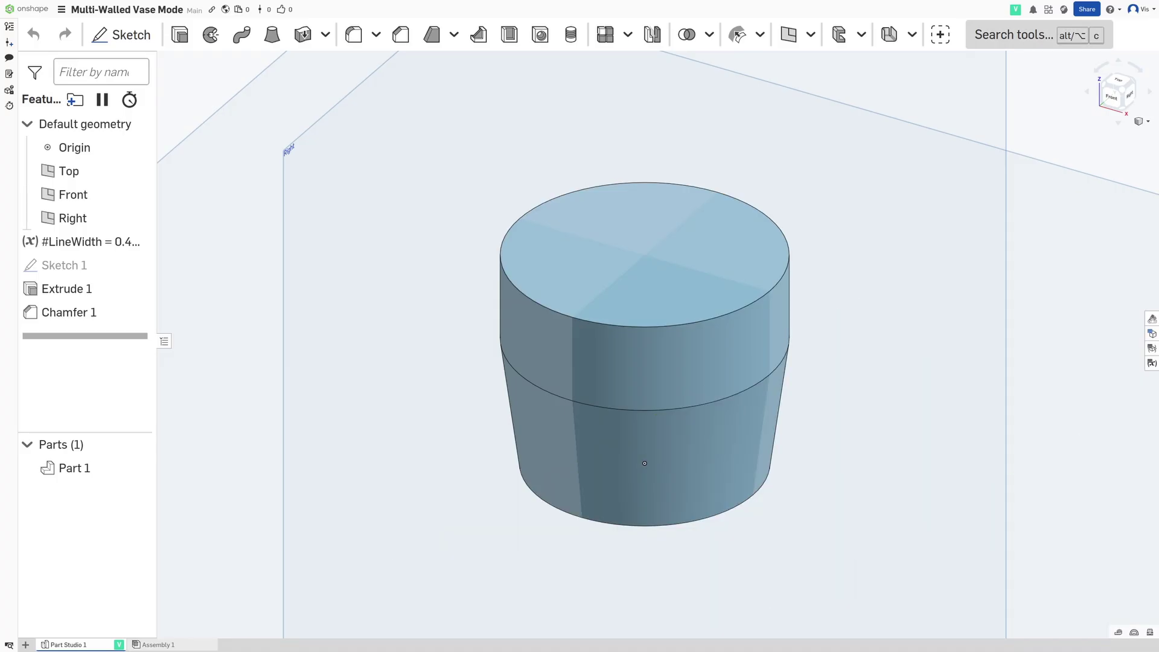
Duplicate the solid cup body with a Transform set to Copy in place, and hide the resulting Part 2
{"action": "key", "text": "alt+c"}
{"action": "type", "text": "tra"}
{"action": "key", "text": "Return"}
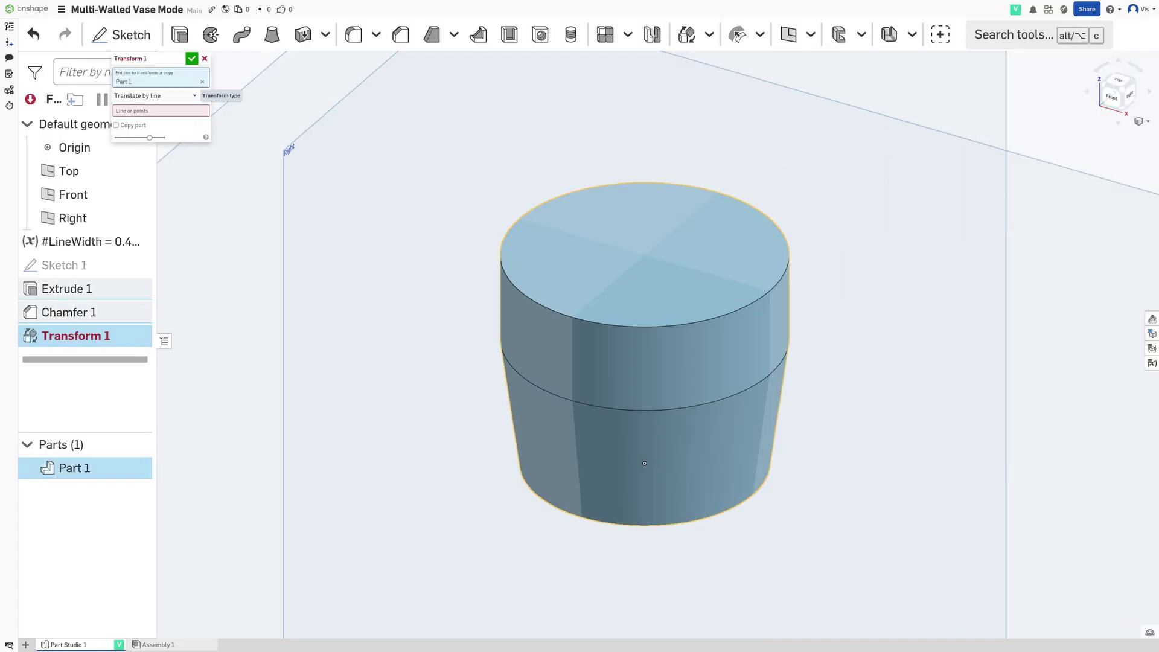
{"action": "left_click", "coordinate": [181, 95]}
{"action": "left_click", "coordinate": [145, 160]}
{"action": "key", "text": "Return"}
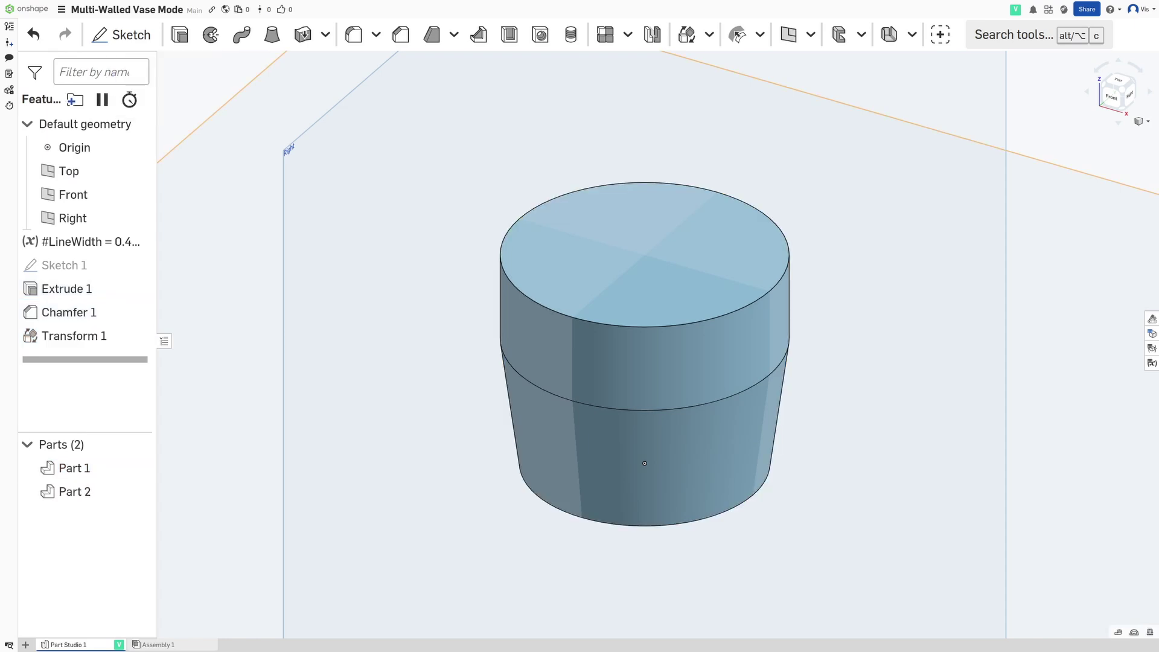
{"action": "left_click", "coordinate": [133, 489]}
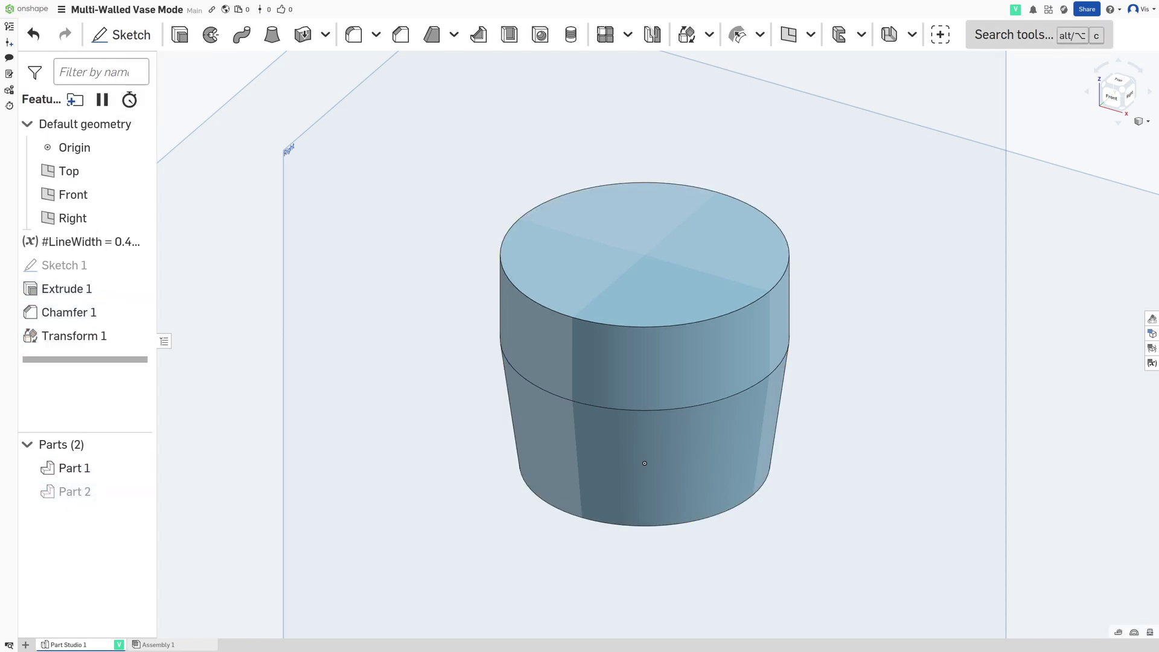
Shell Part 1 by removing its top face, with the thickness entered as a multiple of the #LineWidth variable
{"action": "key", "text": "alt+c"}
{"action": "key", "text": "Down"}
{"action": "key", "text": "Down"}
{"action": "key", "text": "Down"}
{"action": "key", "text": "Return"}
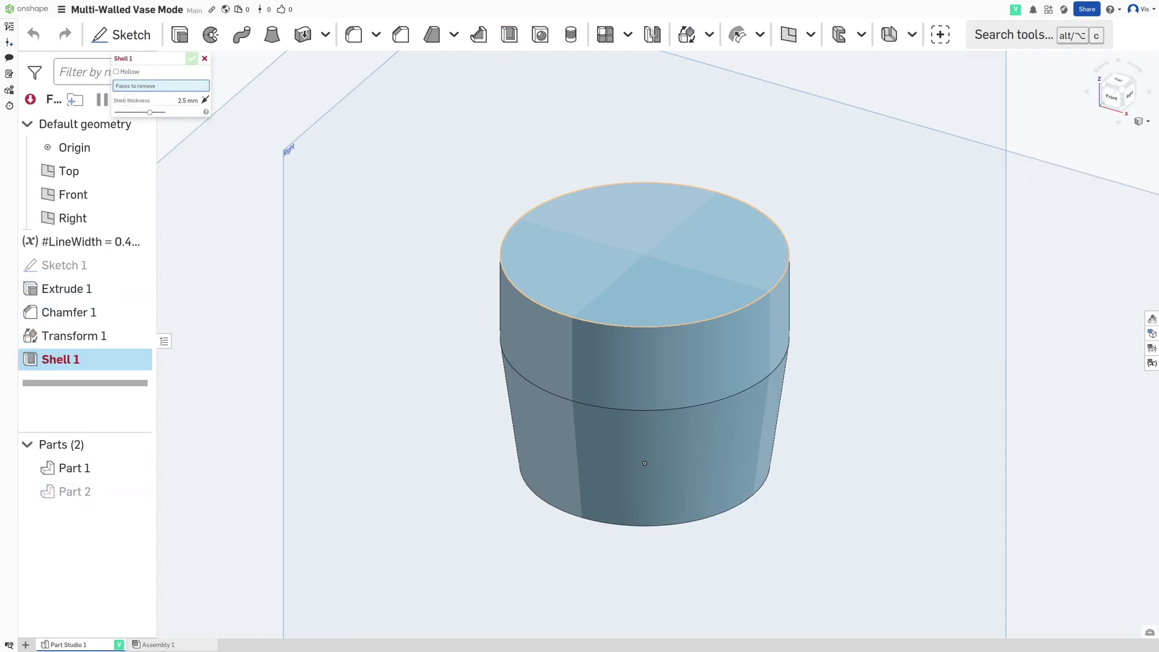
{"action": "left_click", "coordinate": [644, 255]}
{"action": "left_click", "coordinate": [187, 108]}
{"action": "type", "text": "#LineWidth *"}
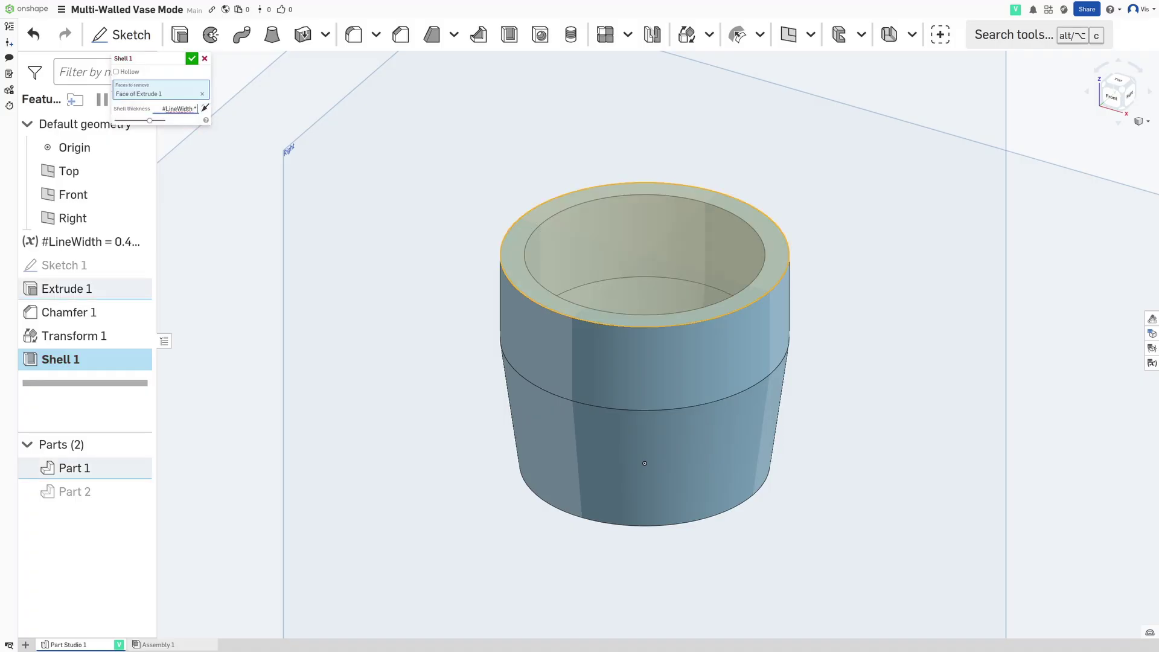
{"action": "key", "text": "Return"}
Hide the shelled Part 1 and show the solid Part 2
{"action": "right_click_drag", "start_coordinate": [645, 463], "coordinate": [656, 398]}
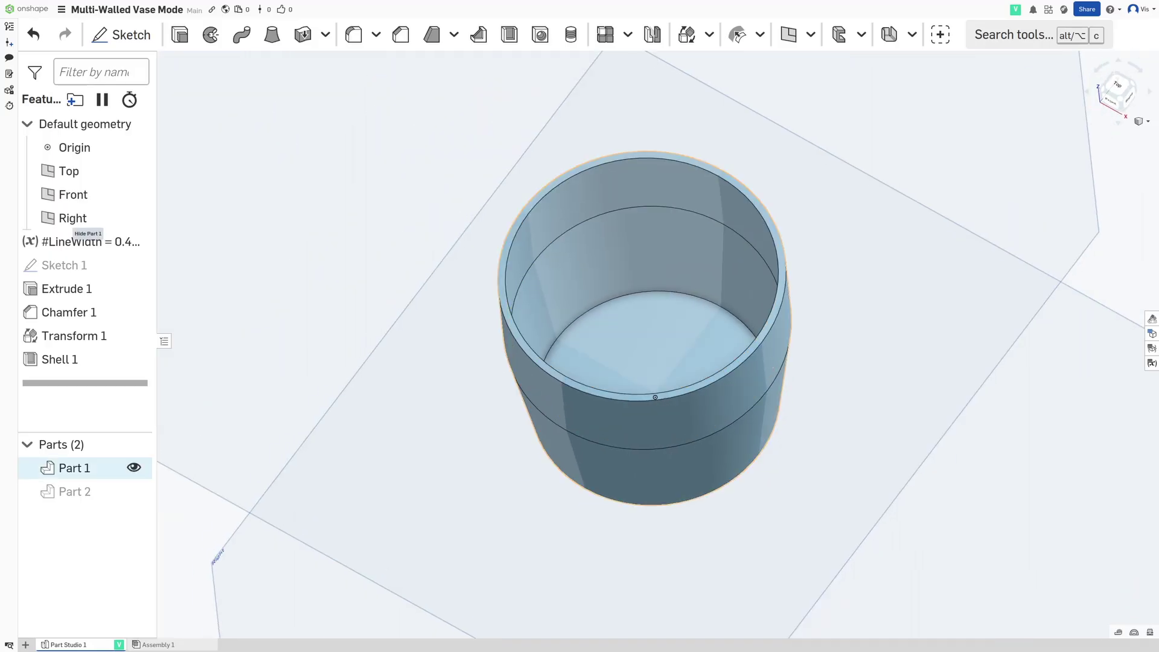
{"action": "left_click", "coordinate": [134, 468]}
{"action": "left_click", "coordinate": [134, 491]}
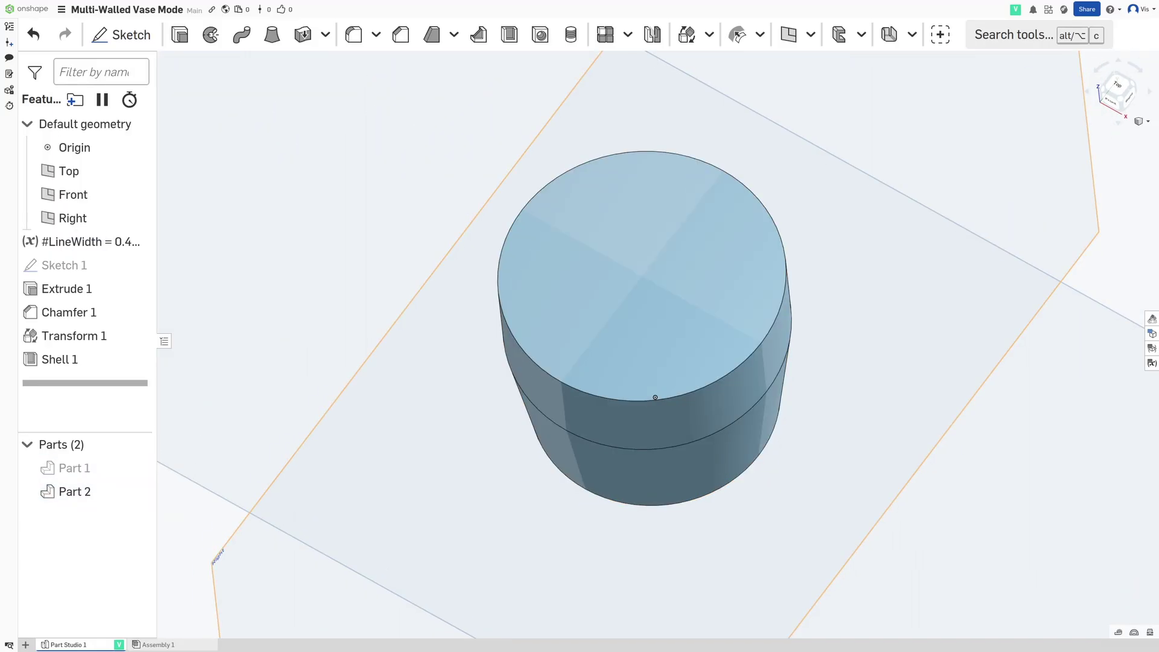
Shell Part 2 with a 2.5 mm thickness, removing both its top and bottom faces
{"action": "left_click", "coordinate": [1038, 35]}
{"action": "left_click", "coordinate": [1021, 145]}
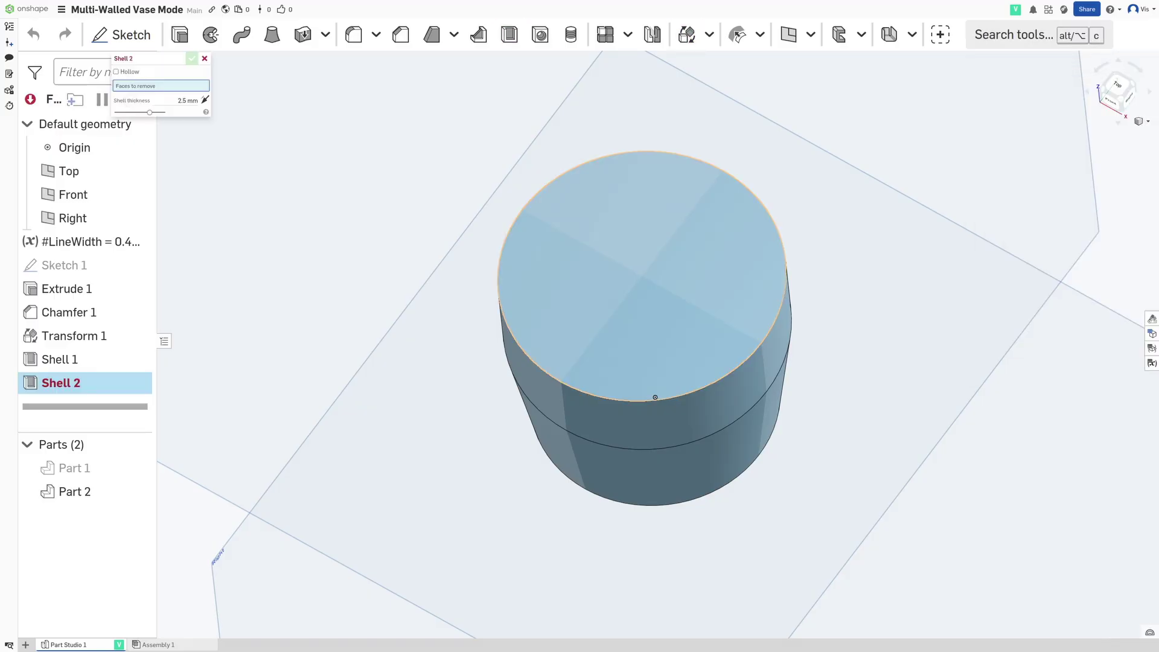
{"action": "left_click", "coordinate": [655, 397]}
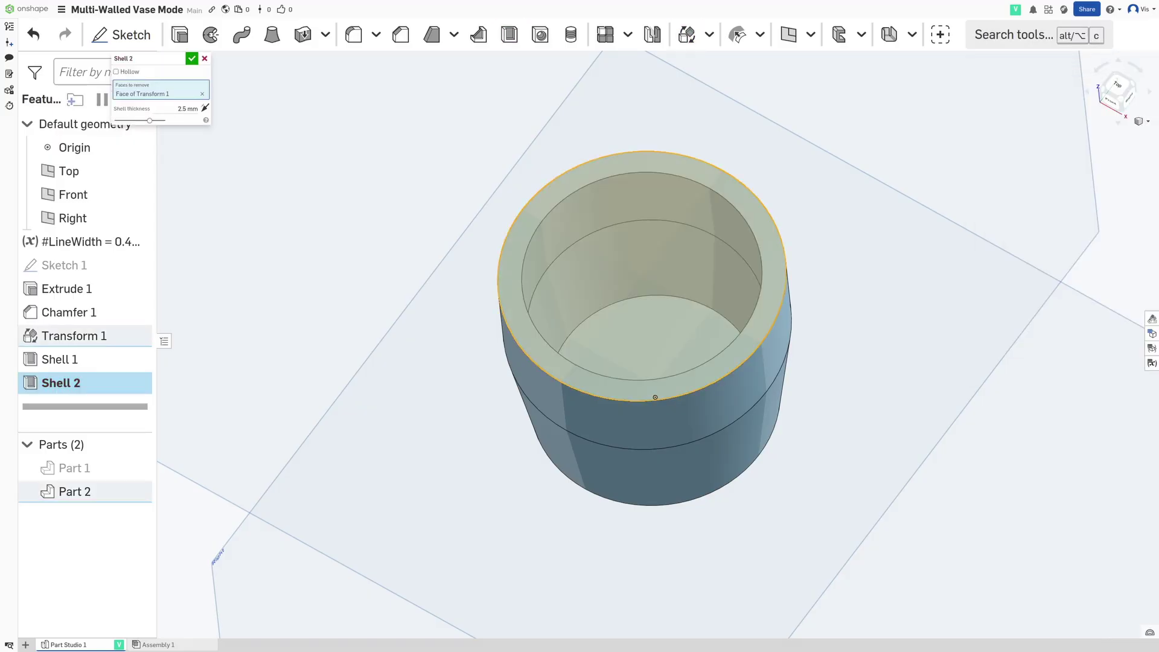
{"action": "right_click_drag", "start_coordinate": [656, 422], "coordinate": [642, 242]}
{"action": "left_click", "coordinate": [642, 473]}
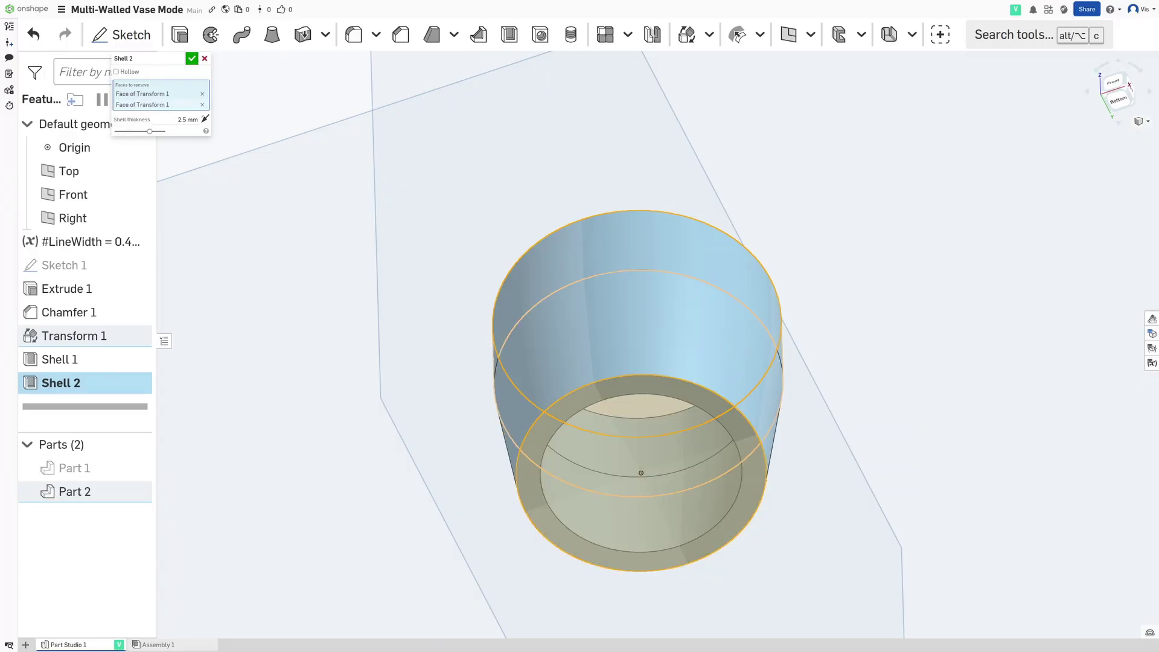
{"action": "right_click_drag", "start_coordinate": [641, 472], "coordinate": [686, 404]}
{"action": "key", "text": "Tab"}
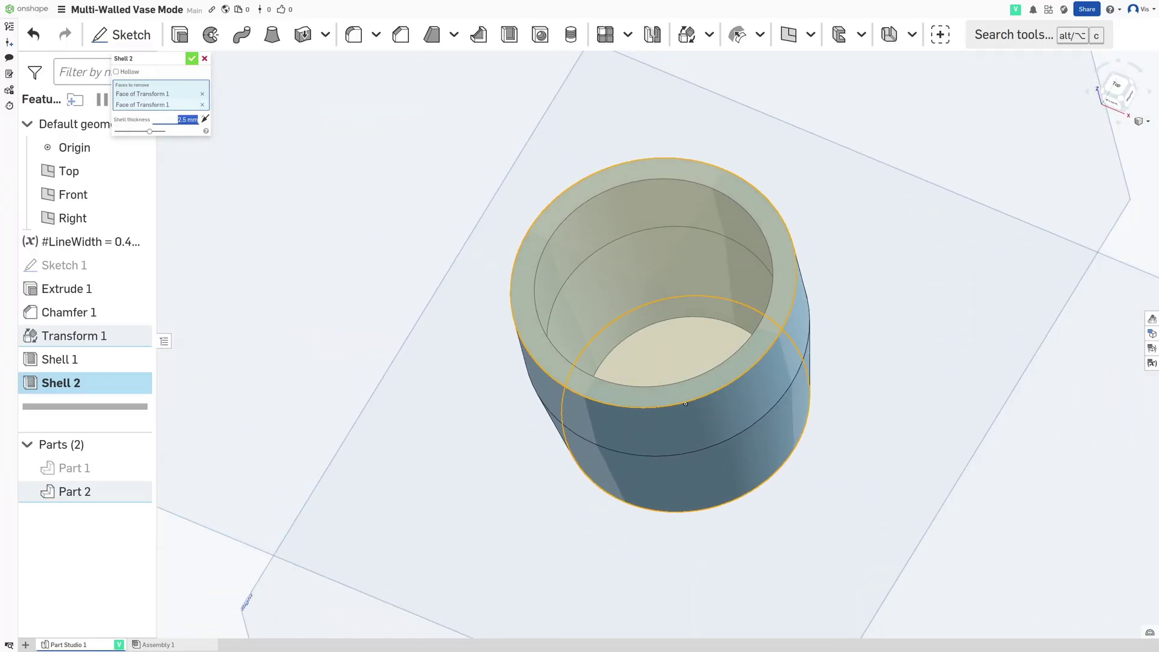
{"action": "key", "text": "Return"}
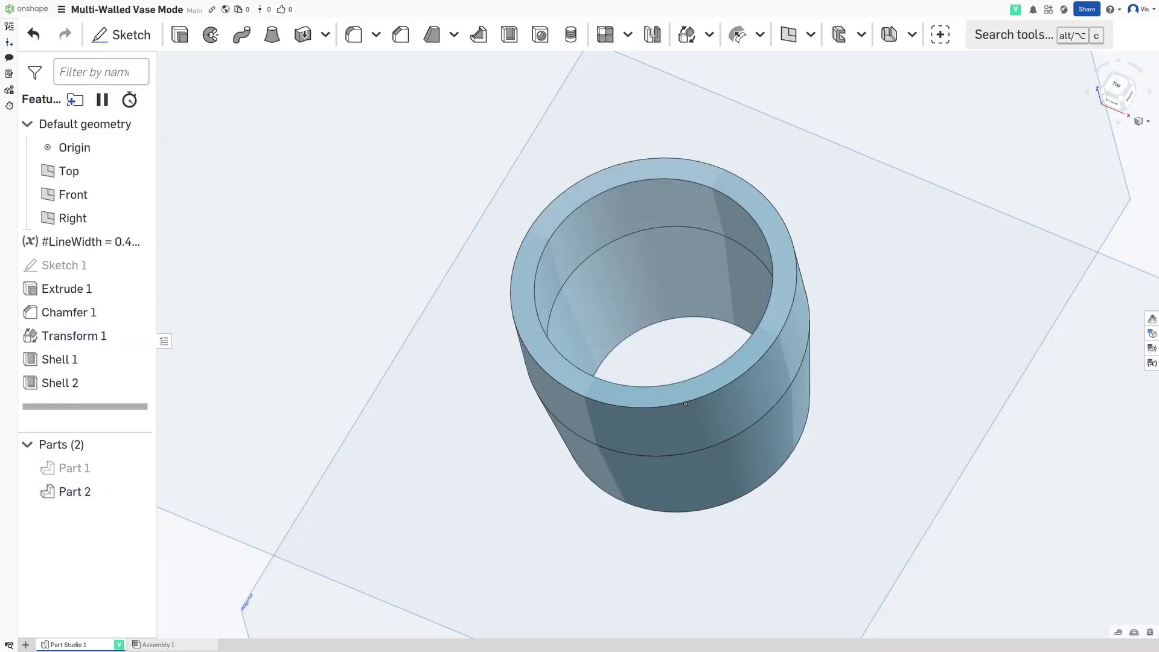
Show Part 1, start a sketch on its inner floor and draw a rectangle about 22 mm long from the vertical centre axis past the wall
{"action": "left_click", "coordinate": [134, 468]}
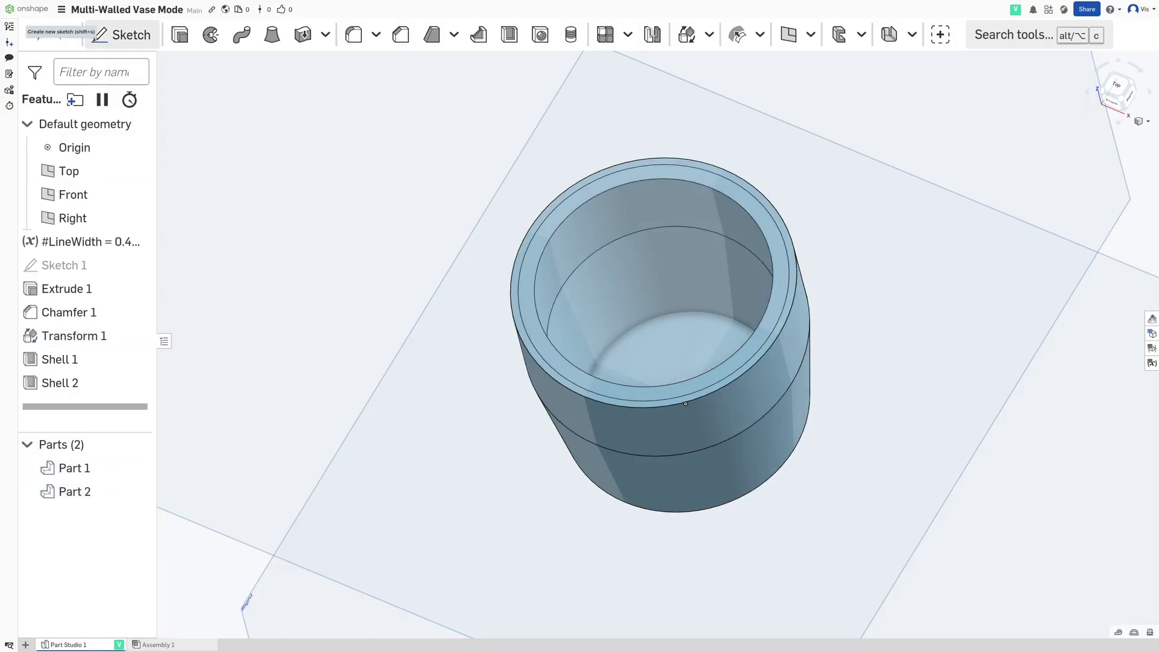
{"action": "left_click", "coordinate": [122, 35]}
{"action": "left_click", "coordinate": [674, 355]}
{"action": "key", "text": "n"}
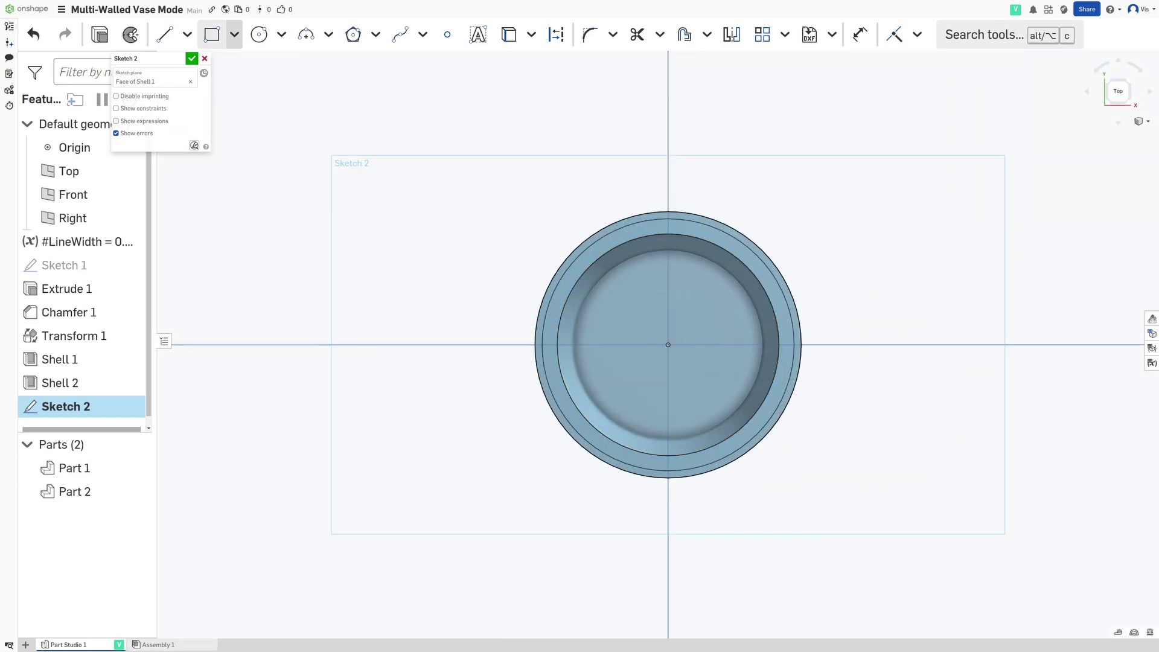
{"action": "left_click", "coordinate": [668, 373]}
{"action": "left_click", "coordinate": [476, 323]}
Draw a short construction line from the midpoint of the rectangle's inner side and make its endpoint coincident with the origin
{"action": "key", "text": "l"}
{"action": "scroll", "coordinate": [670, 364], "scroll_direction": "up", "scroll_amount": 3}
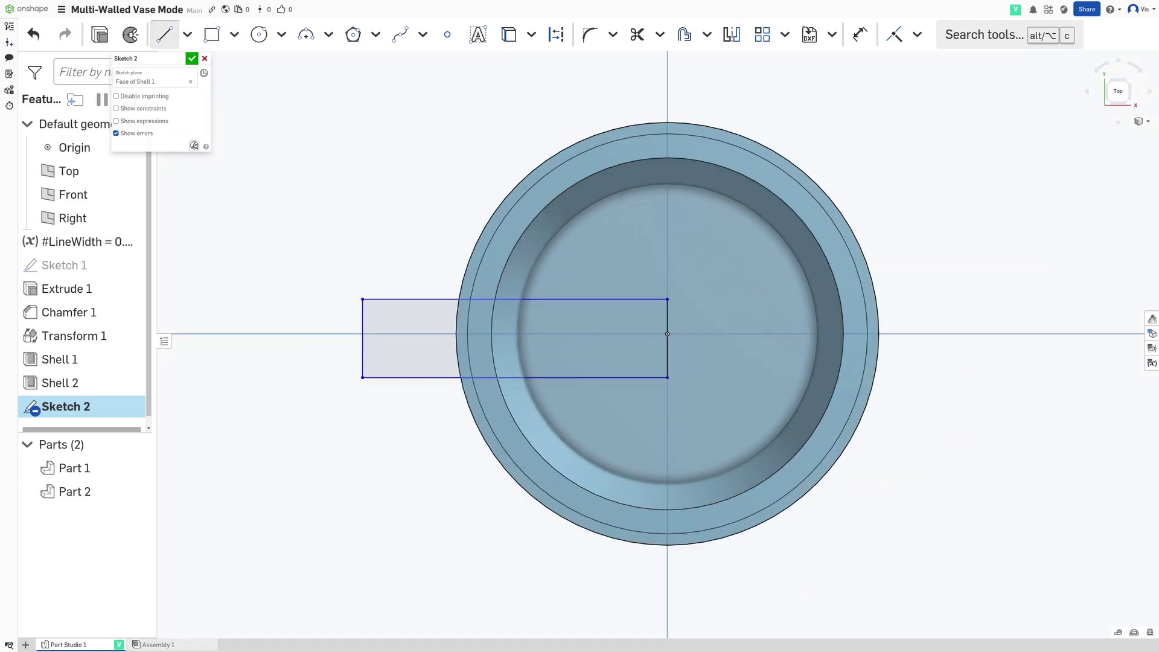
{"action": "scroll", "coordinate": [670, 332], "scroll_direction": "up", "scroll_amount": 2}
{"action": "key", "text": "d"}
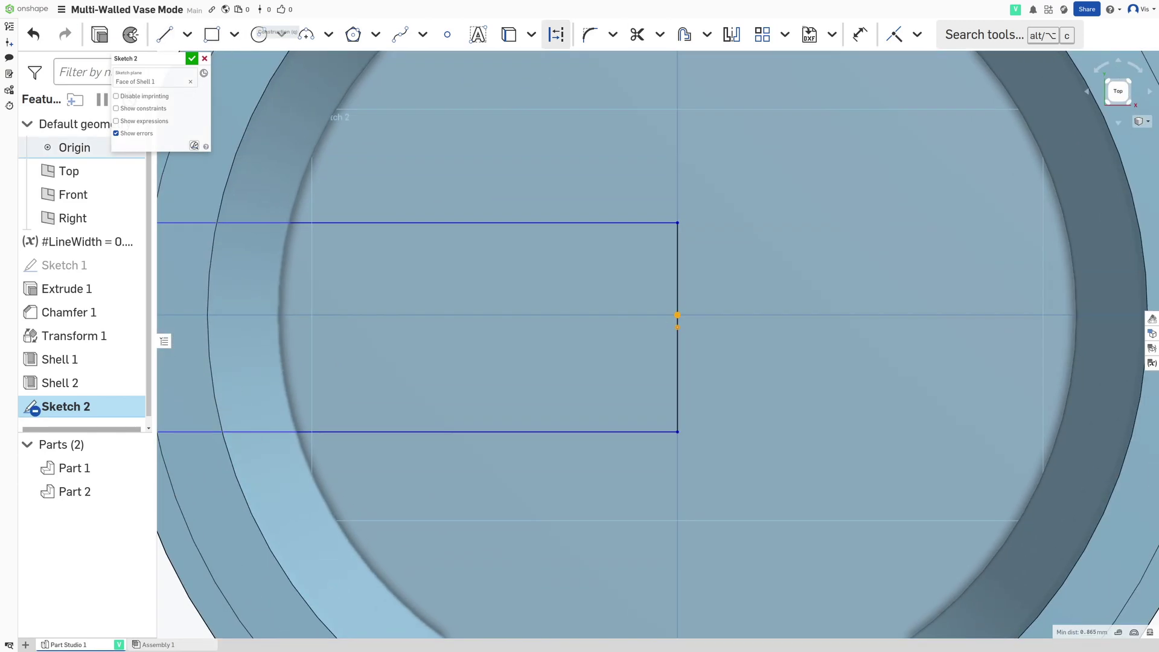
{"action": "key", "text": "i"}
Dimension the rectangle's length at its drawn size, reduce its width to a thin slit and finish the sketch
{"action": "key", "text": "d"}
{"action": "left_click", "coordinate": [591, 198]}
{"action": "left_click", "coordinate": [549, 145]}
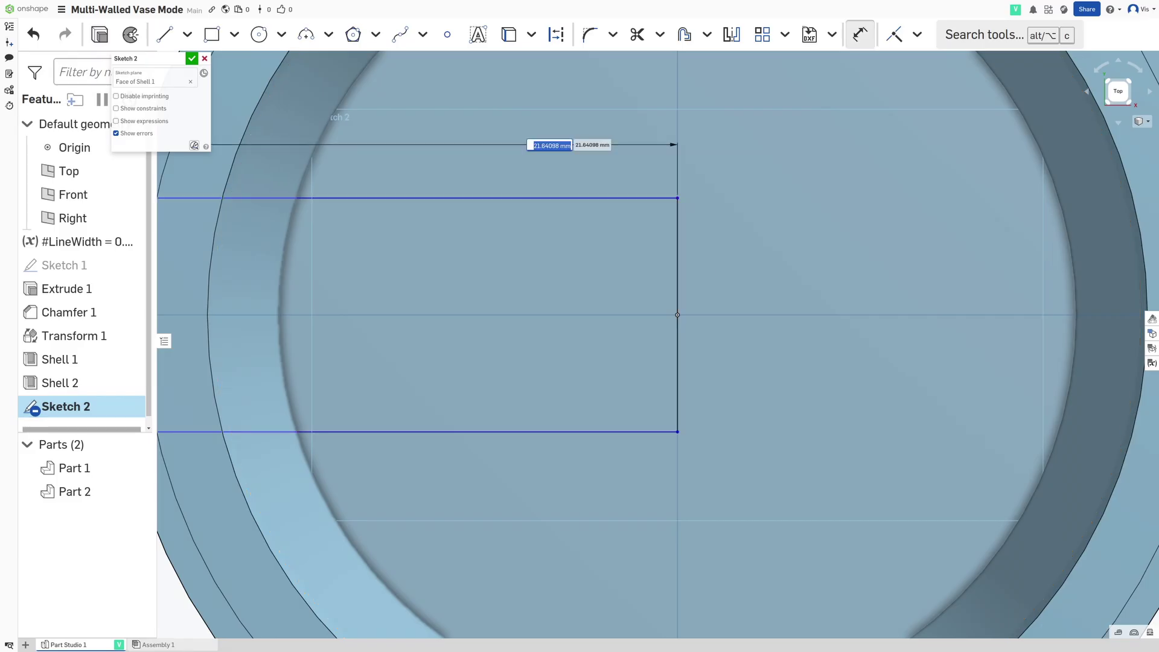
{"action": "key", "text": "Return"}
{"action": "scroll", "coordinate": [597, 145], "scroll_direction": "down", "scroll_amount": 2}
{"action": "middle_click_drag", "start_coordinate": [597, 145], "coordinate": [771, 235]}
{"action": "left_click", "coordinate": [830, 318]}
{"action": "left_click", "coordinate": [882, 326]}
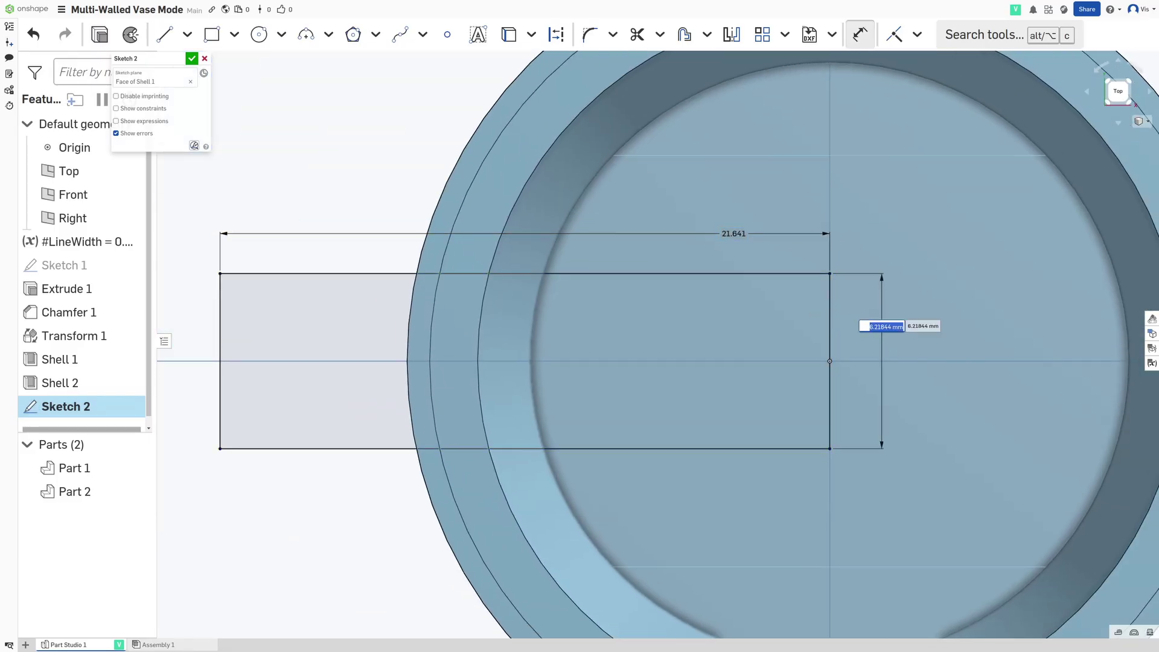
{"action": "key", "text": "Return"}
{"action": "left_click", "coordinate": [191, 58]}
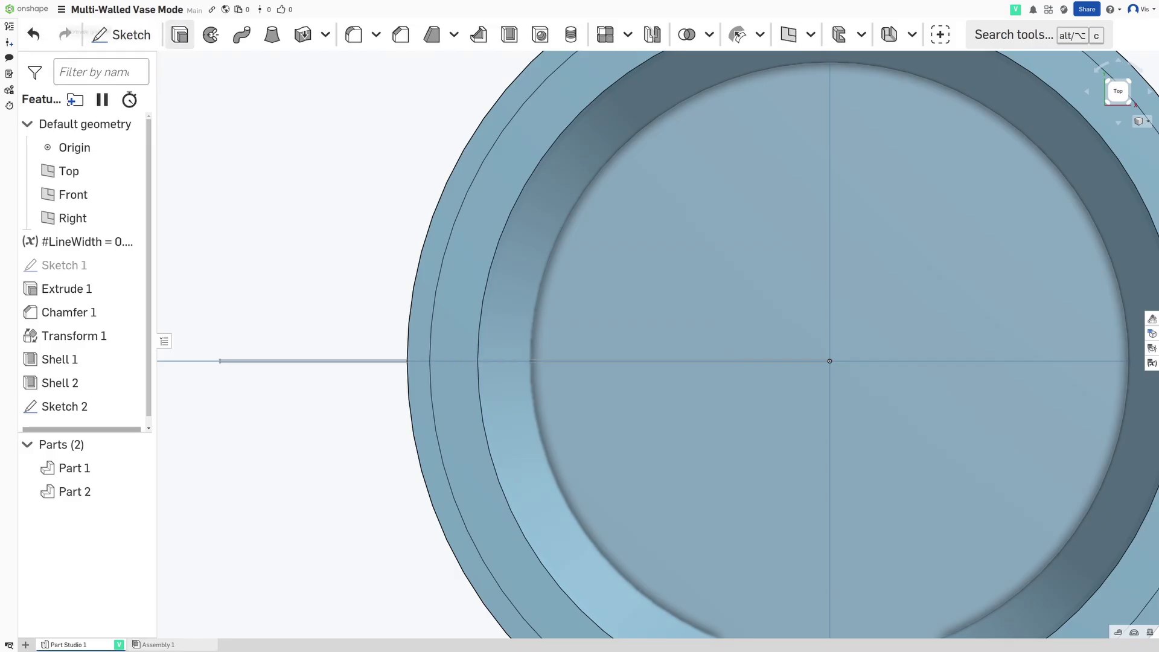
Extrude the thin rectangle 25 mm as a Remove operation with only Part 1 in the merge scope
{"action": "key", "text": "shift+e"}
{"action": "left_click", "coordinate": [64, 385]}
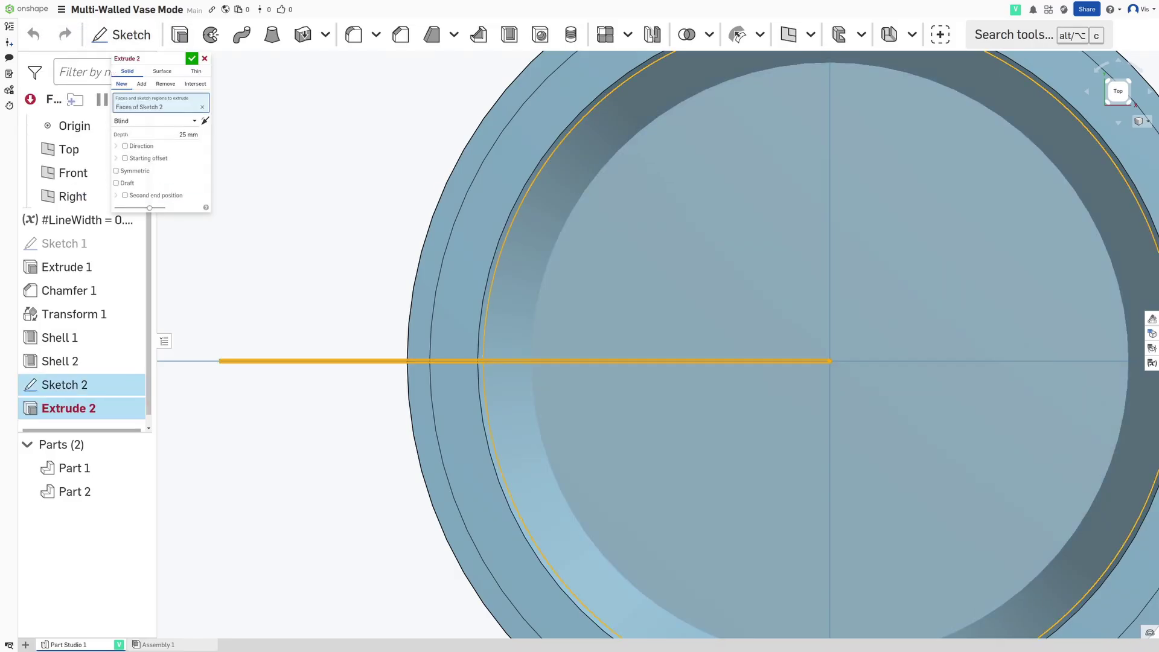
{"action": "right_click_drag", "start_coordinate": [580, 363], "coordinate": [580, 265]}
{"action": "middle_click_drag", "start_coordinate": [580, 266], "coordinate": [704, 506]}
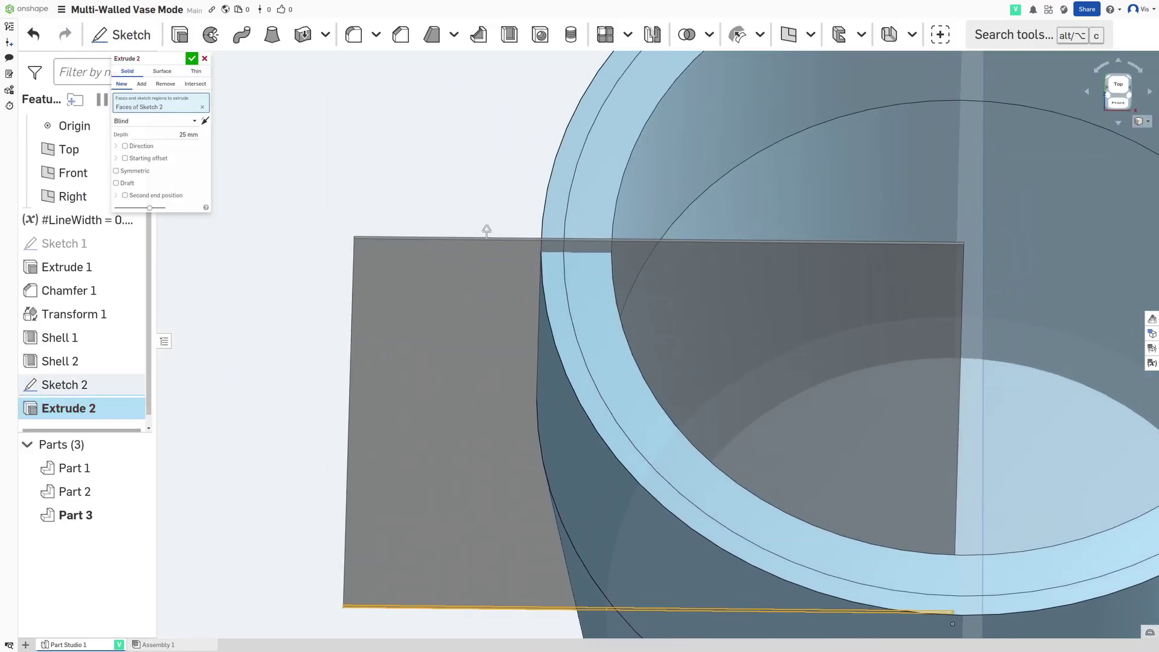
{"action": "left_click", "coordinate": [165, 83]}
{"action": "left_click", "coordinate": [74, 468]}
{"action": "middle_click_drag", "start_coordinate": [688, 442], "coordinate": [627, 441]}
{"action": "scroll", "coordinate": [612, 302], "scroll_direction": "down", "scroll_amount": 2}
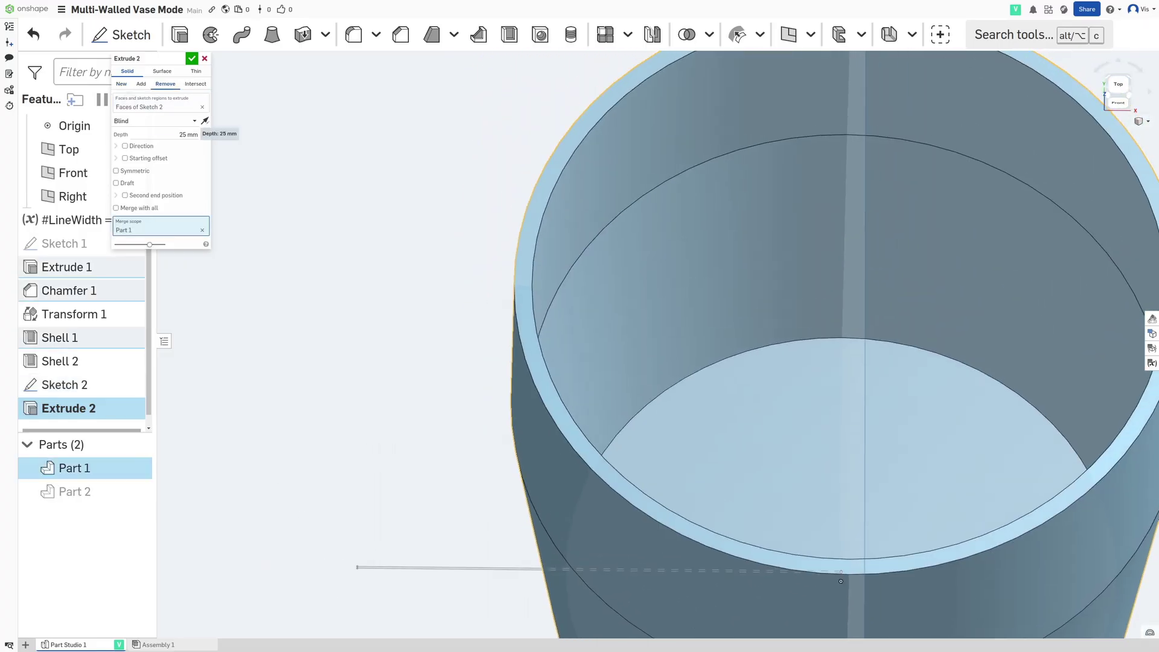
{"action": "key", "text": "Return"}
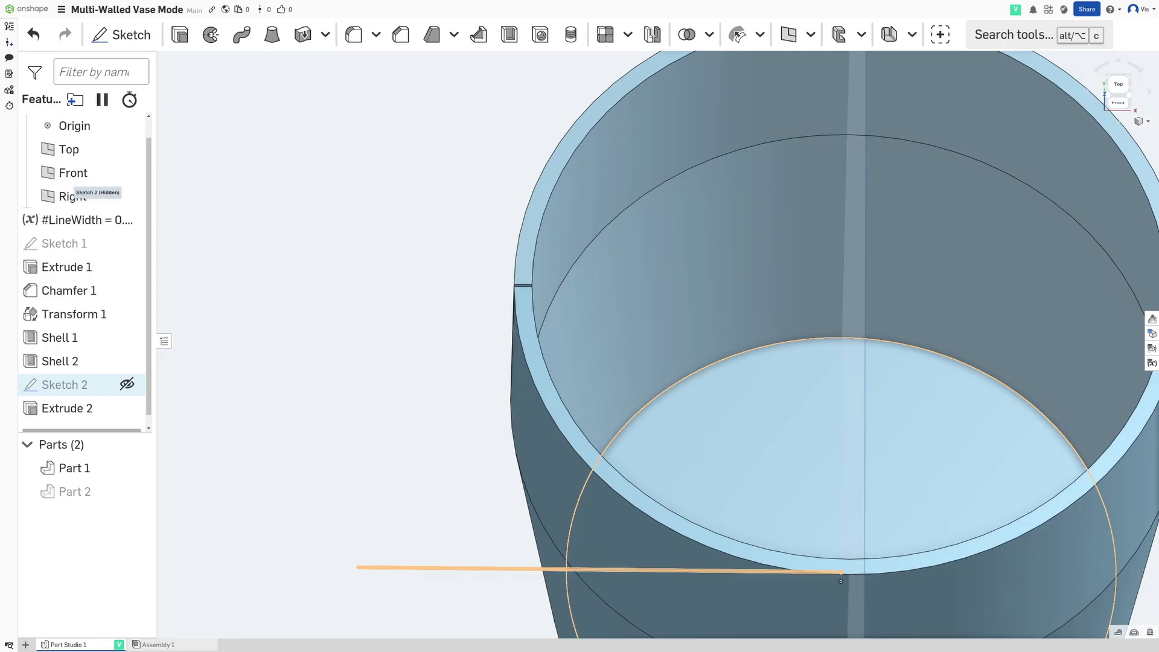
Hide Part 1 and show Part 2 together with the slit sketch
{"action": "left_click", "coordinate": [134, 468]}
{"action": "left_click", "coordinate": [134, 491]}
{"action": "left_click", "coordinate": [134, 385]}
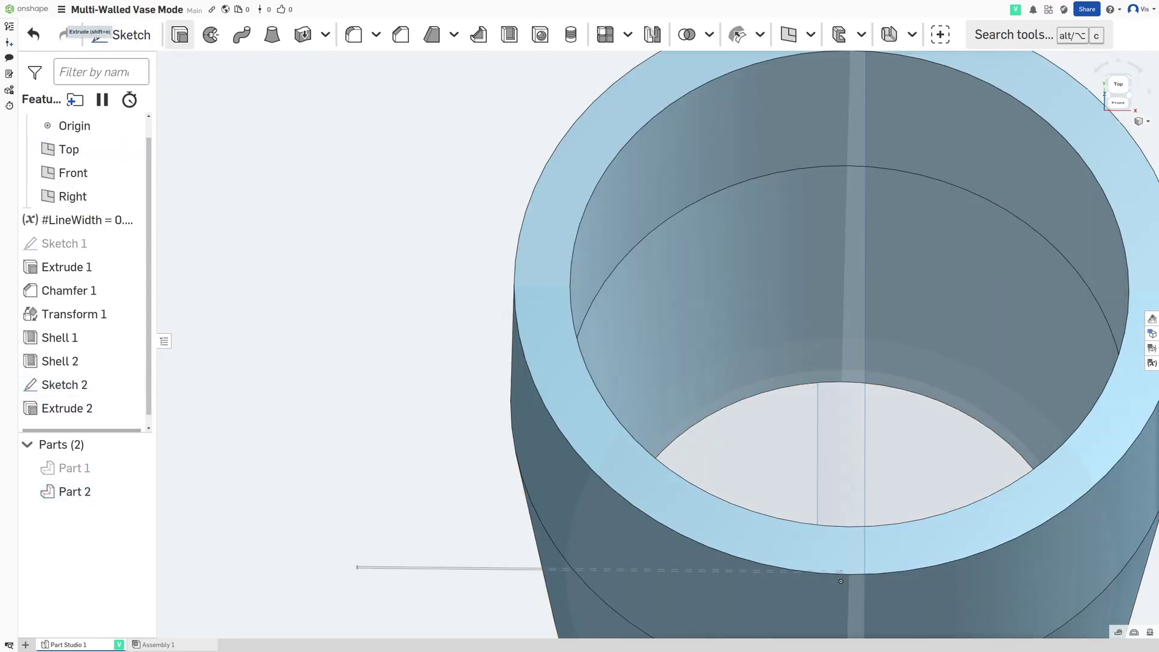
Extrude the same slit sketch 25 mm as a symmetric Remove operation with only Part 2 in the merge scope
{"action": "left_click", "coordinate": [180, 34]}
{"action": "scroll", "coordinate": [357, 273], "scroll_direction": "down", "scroll_amount": 1}
{"action": "right_click_drag", "start_coordinate": [356, 273], "coordinate": [423, 253]}
{"action": "left_click", "coordinate": [64, 361]}
{"action": "right_click_drag", "start_coordinate": [663, 501], "coordinate": [661, 503]}
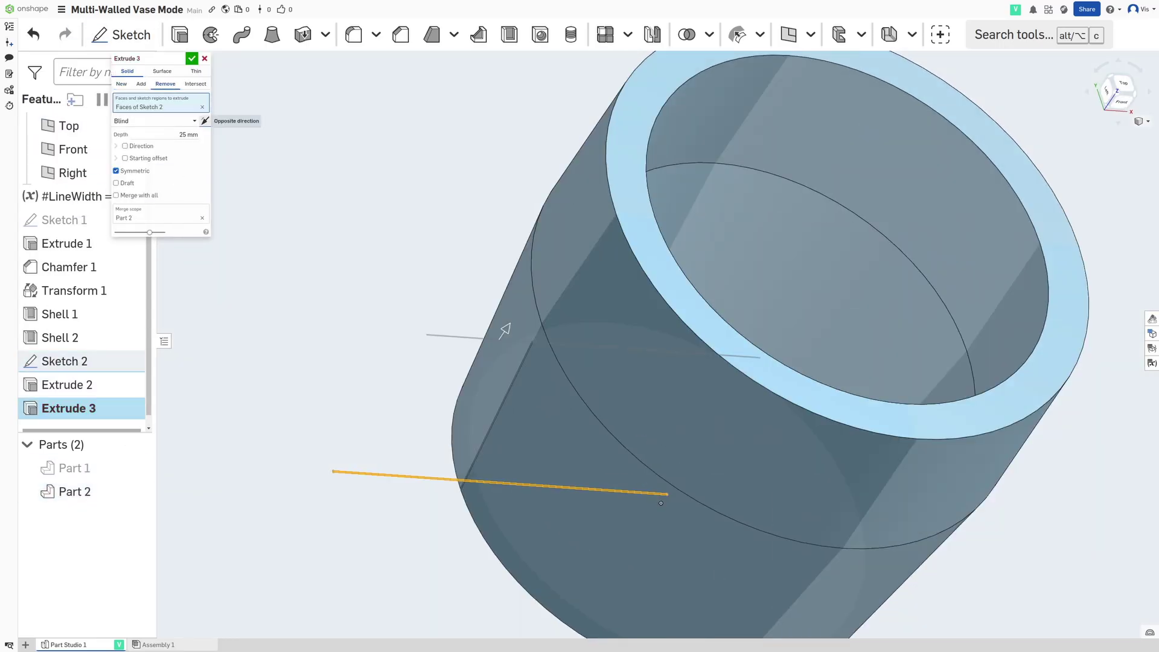
{"action": "key", "text": "Return"}
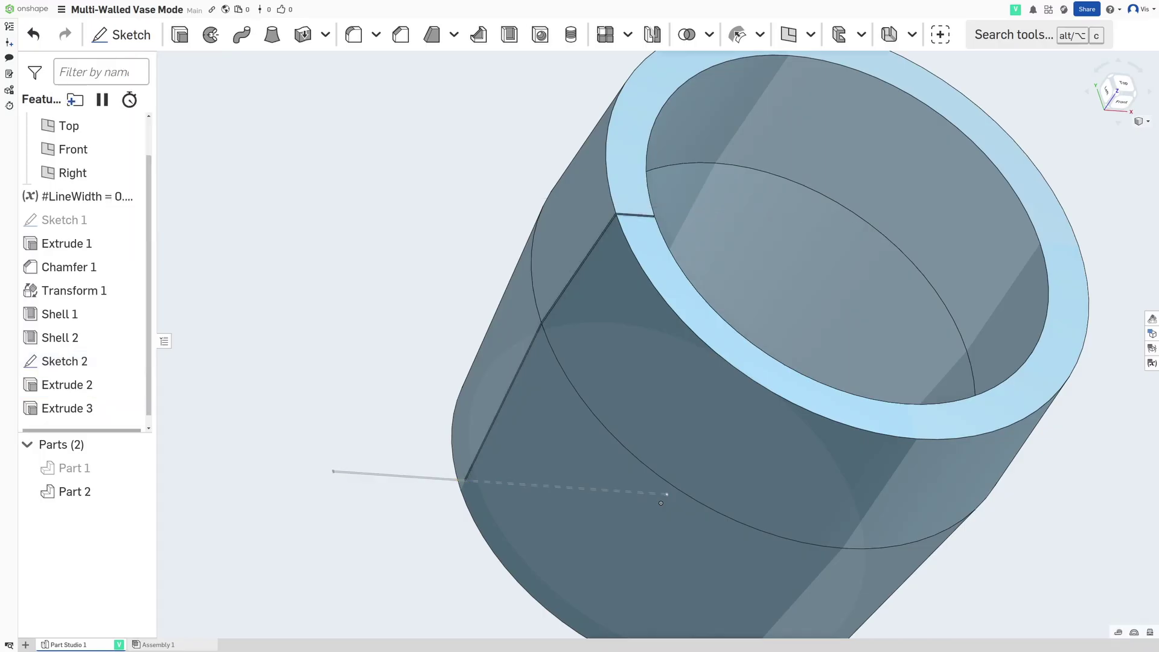
Sketch a vertical construction line through the cup's centre on the Front plane and finish the sketch
{"action": "key", "text": "shift+s"}
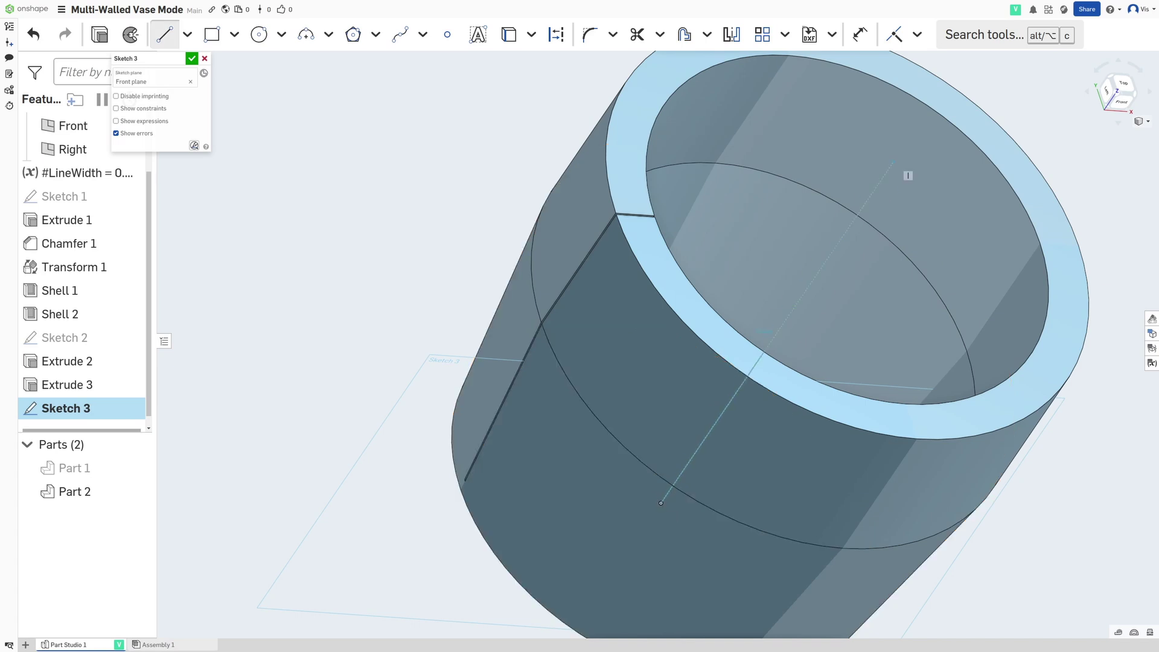
{"action": "key", "text": "Return"}
Create a circular feature pattern of Extrude 3 around the Sketch 3 line, with five equally spaced instances over 360 degrees
{"action": "key", "text": "alt+c"}
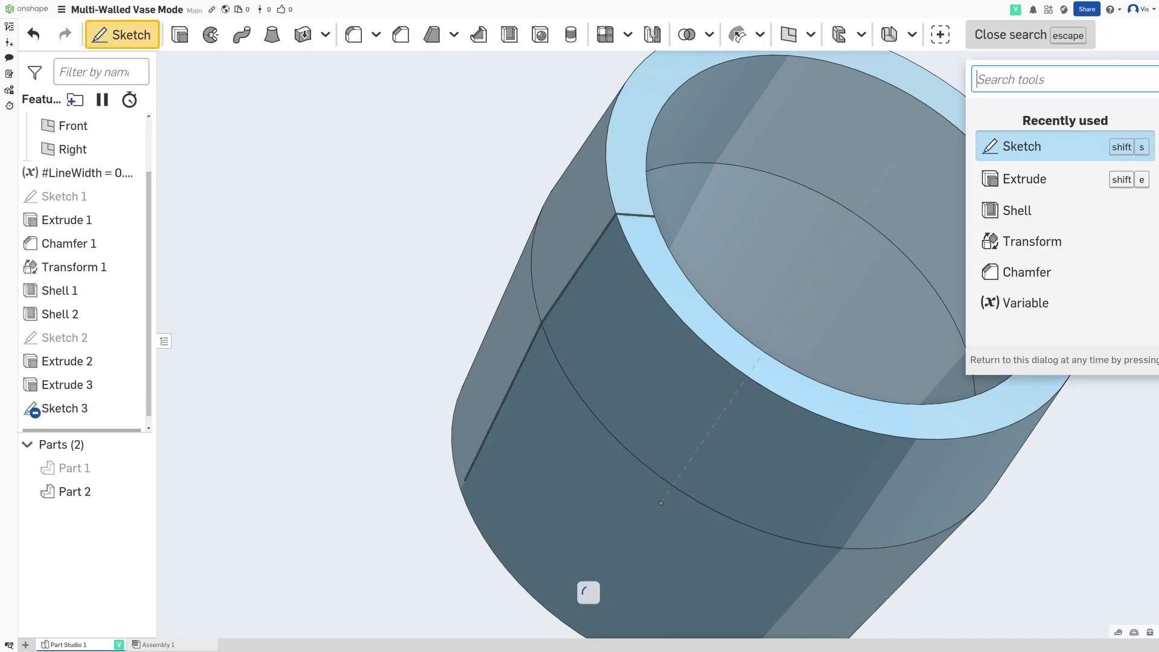
{"action": "type", "text": "circ"}
{"action": "key", "text": "Return"}
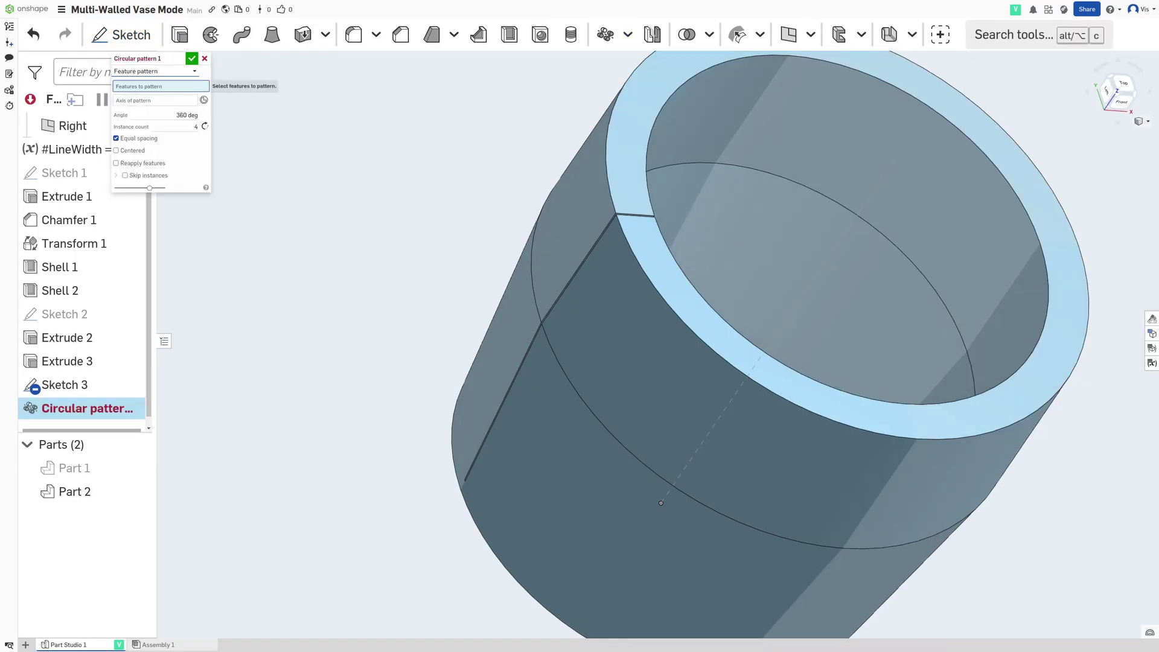
{"action": "left_click", "coordinate": [67, 361]}
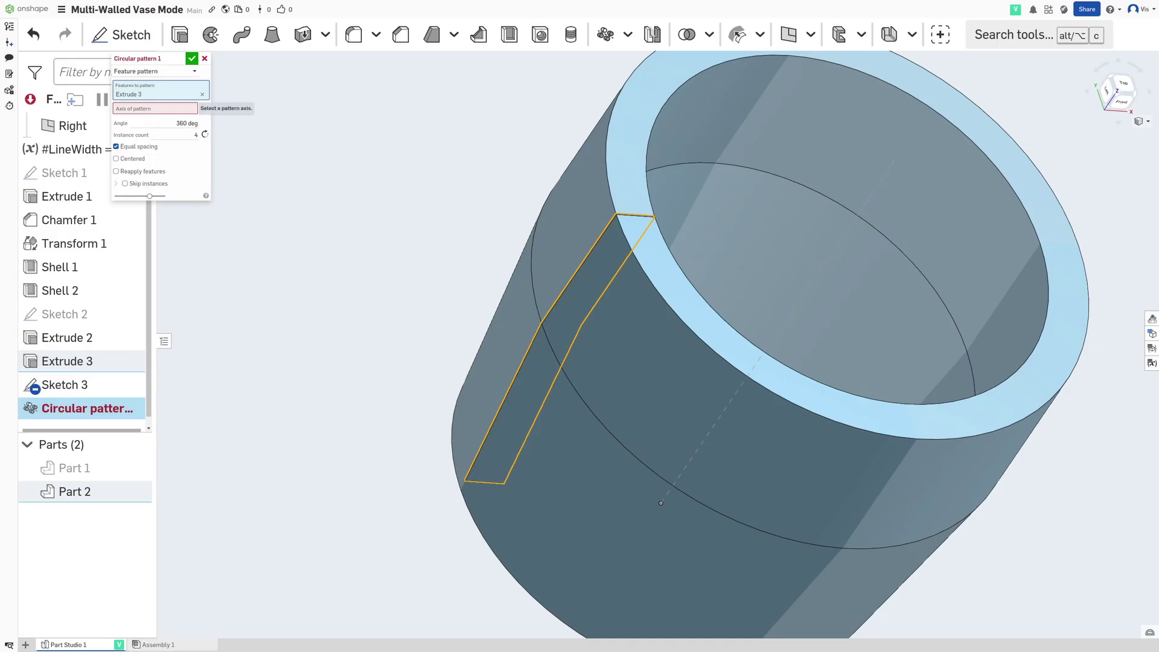
{"action": "left_click", "coordinate": [661, 502]}
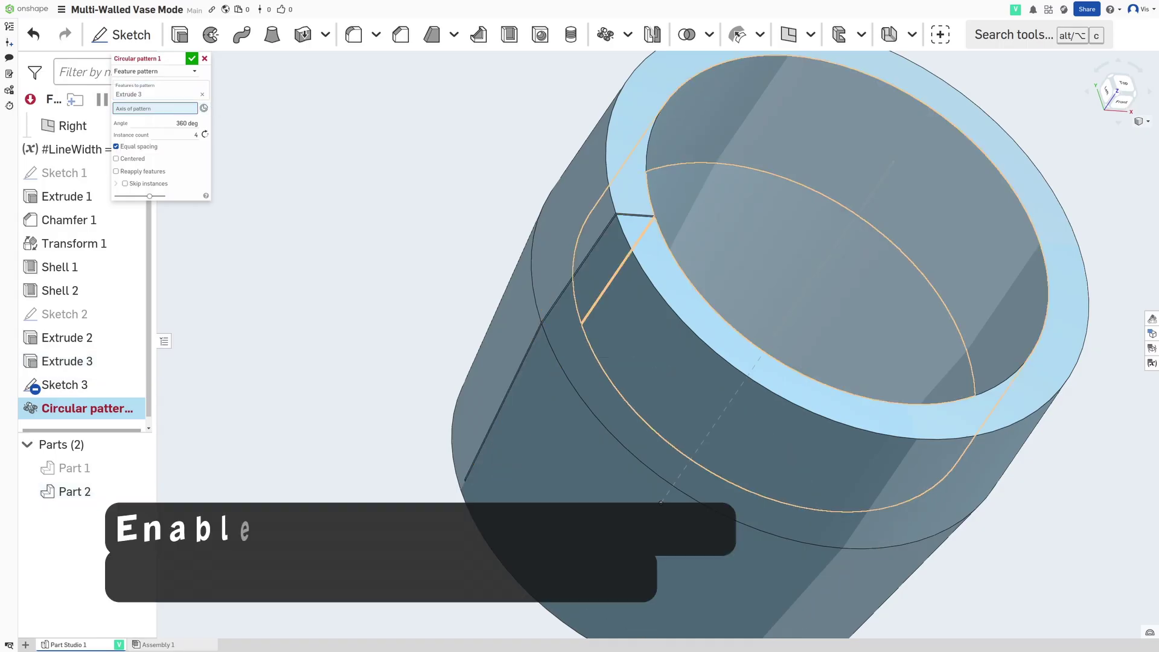
{"action": "middle_click_drag", "start_coordinate": [662, 502], "coordinate": [565, 573]}
{"action": "left_click", "coordinate": [175, 142]}
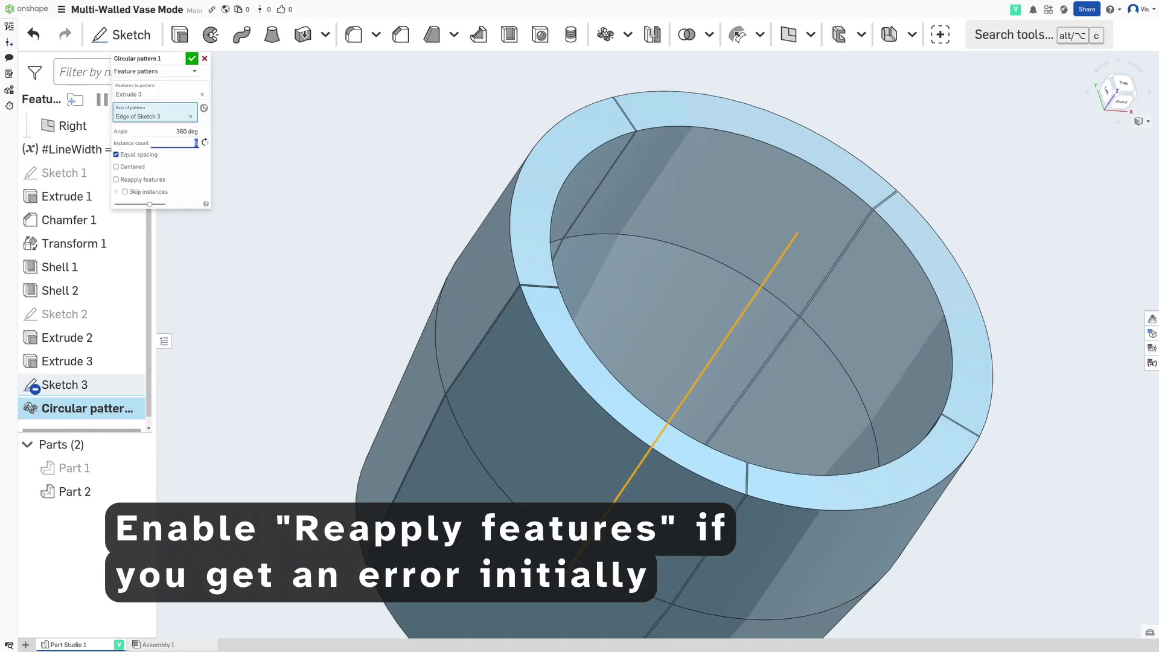
{"action": "key", "text": "Return"}
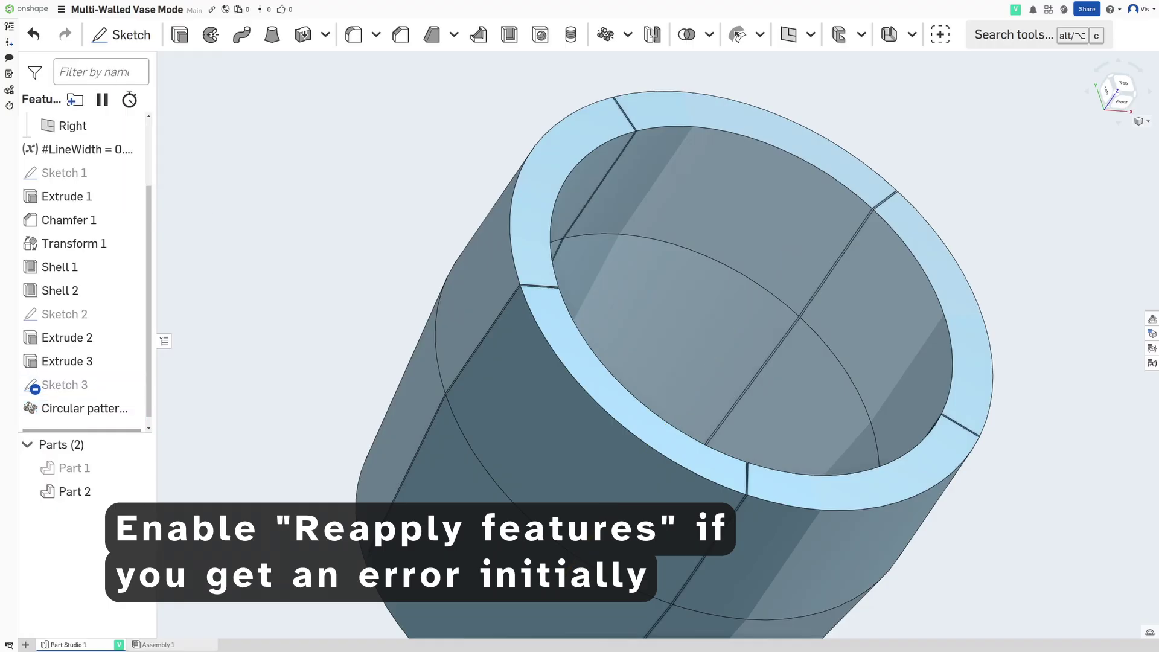
Show Part 1 and join it with Part 2 using a Boolean Union
{"action": "key", "text": "alt+c"}
{"action": "type", "text": "bool"}
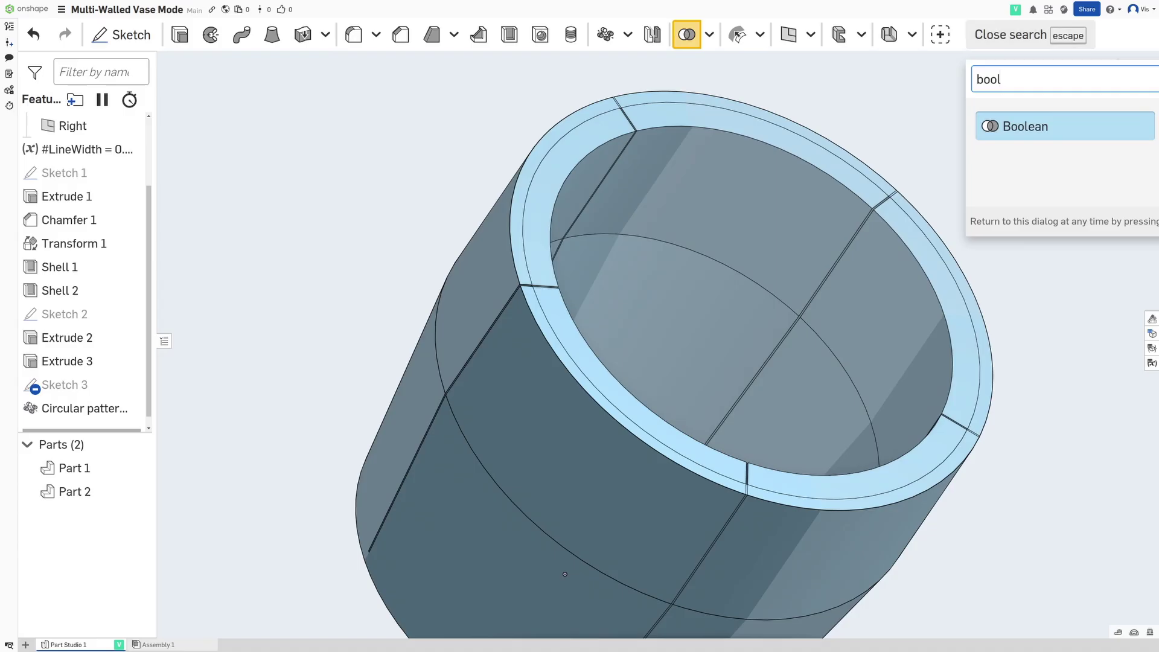
{"action": "key", "text": "Return"}
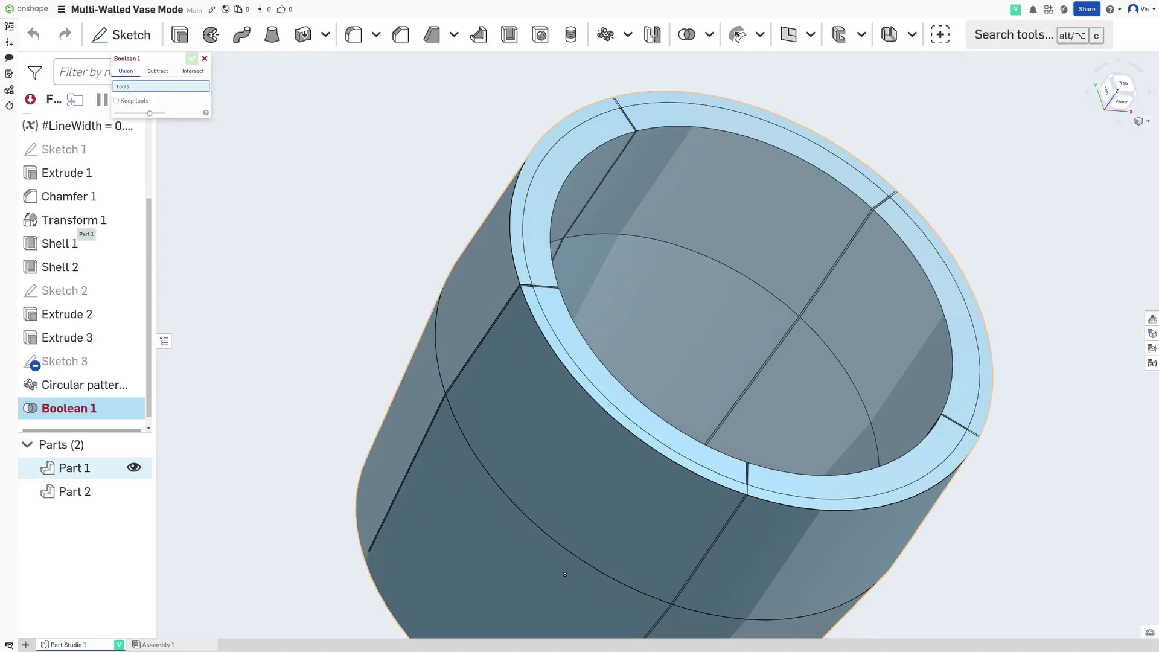
{"action": "left_click", "coordinate": [74, 468]}
{"action": "left_click", "coordinate": [74, 491]}
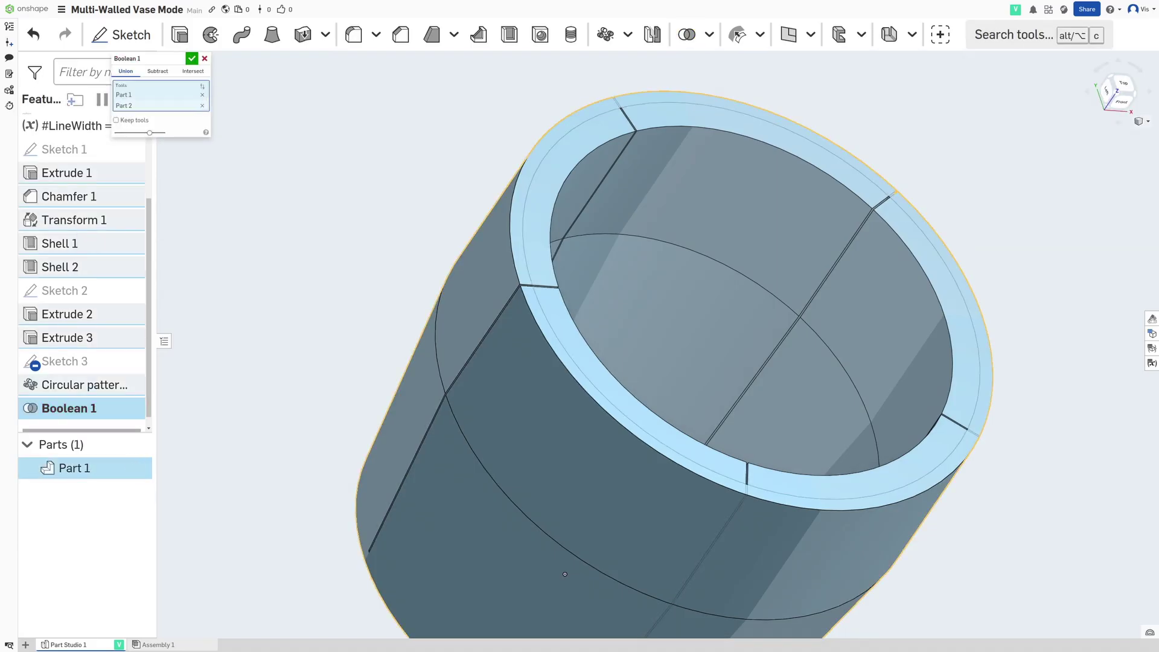
{"action": "key", "text": "Return"}
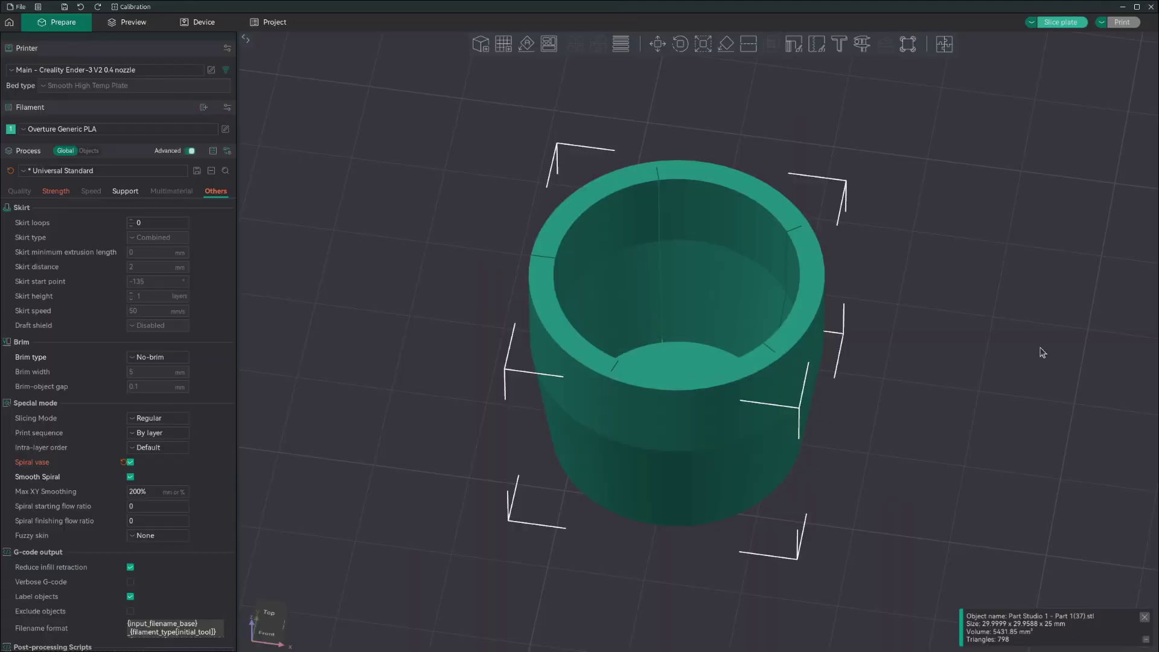
Switch to the slicer, slice the exported cup in spiral vase mode and scrub back through the toolpath of layer 65
{"action": "left_click", "coordinate": [1078, 22]}
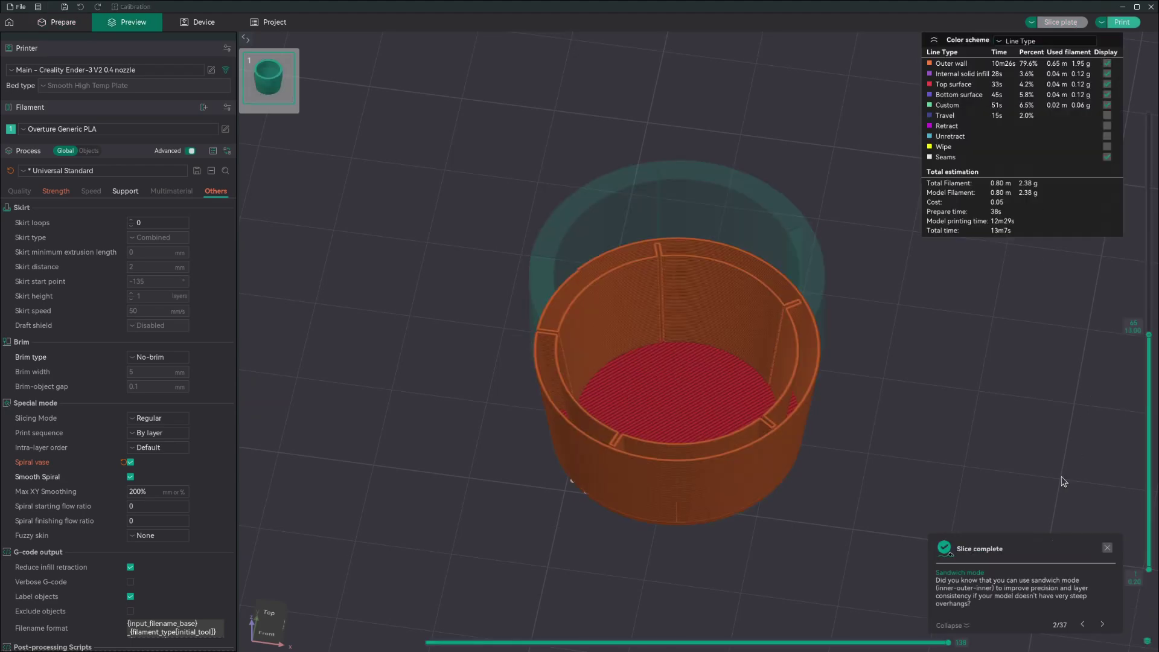
{"action": "left_click_drag", "start_coordinate": [950, 645], "coordinate": [600, 646]}
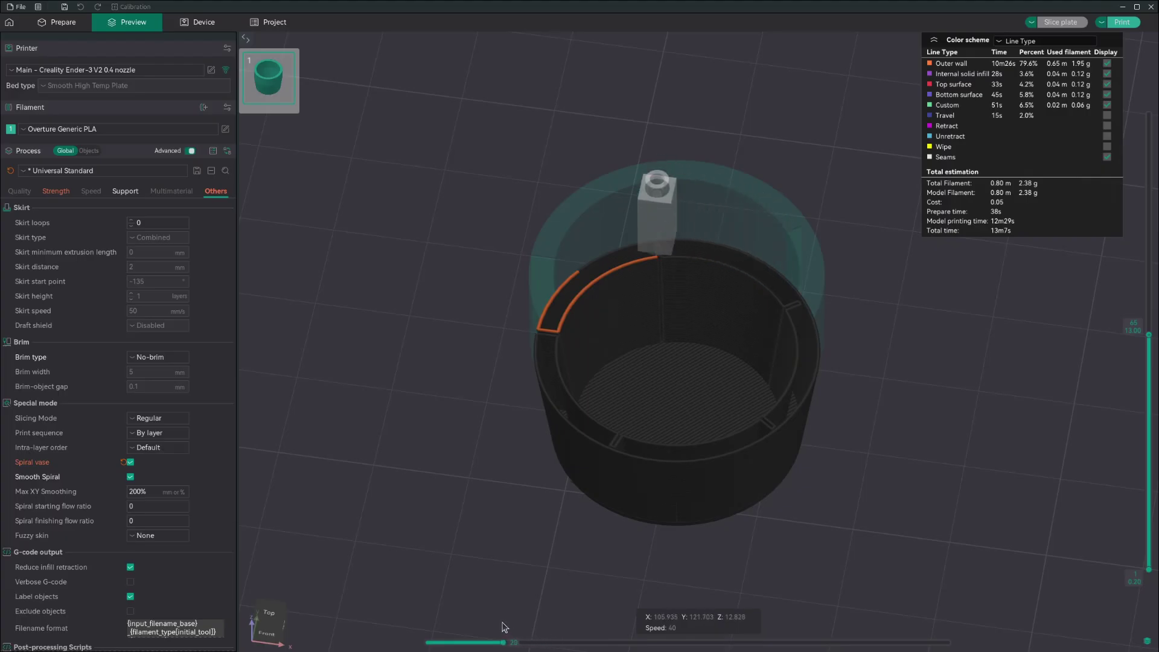